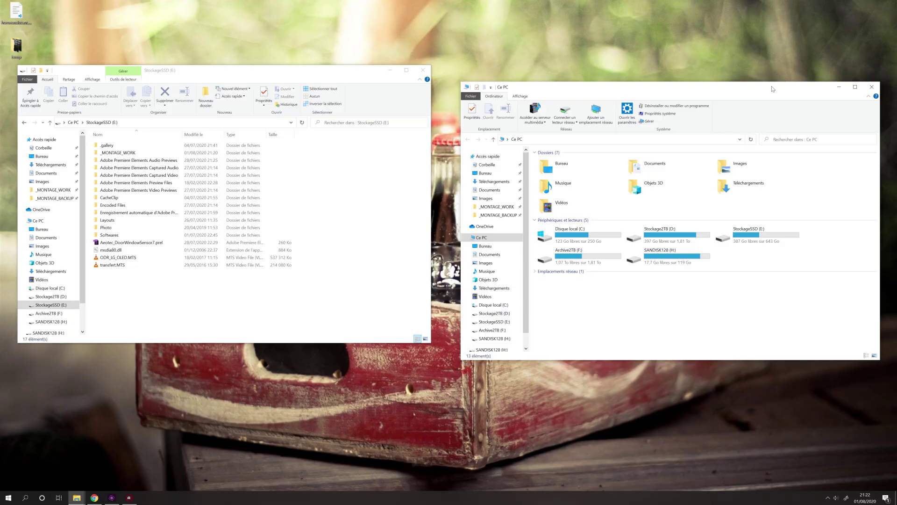
- Open the SANDISK128 (H:) card's PRIVATE > AVCHD > BDMV > STREAM folder in the Ce PC window
left_click_drag(773, 89, 767, 75)
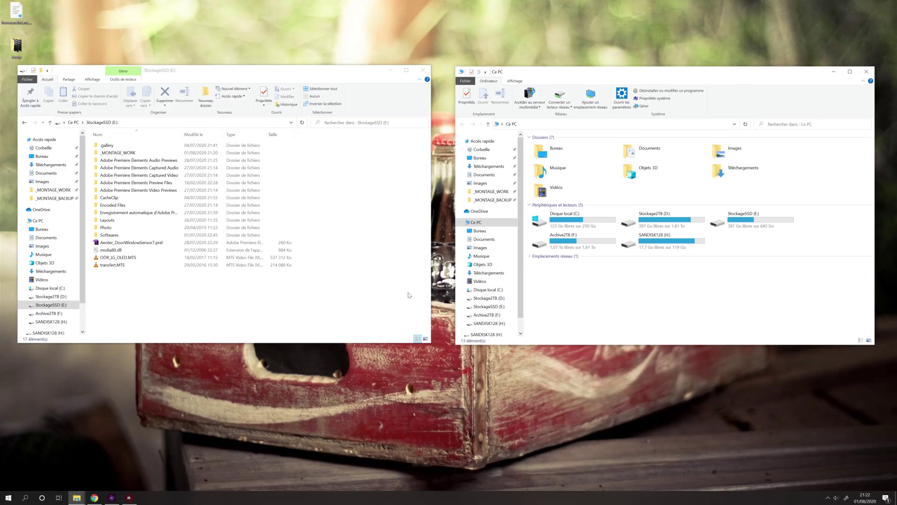
double_click(654, 239)
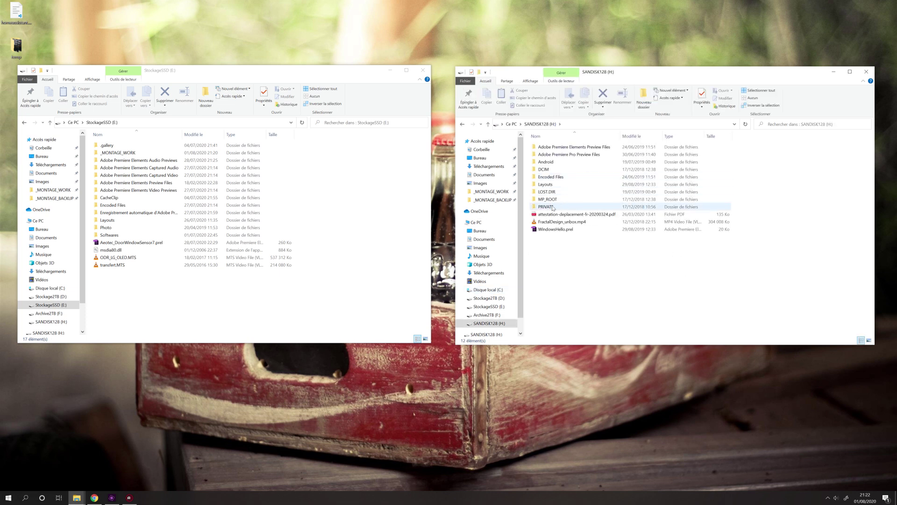
double_click(544, 209)
left_click(545, 154)
double_click(545, 156)
key("alt+Left")
left_click(544, 149)
double_click(544, 148)
double_click(544, 149)
double_click(550, 164)
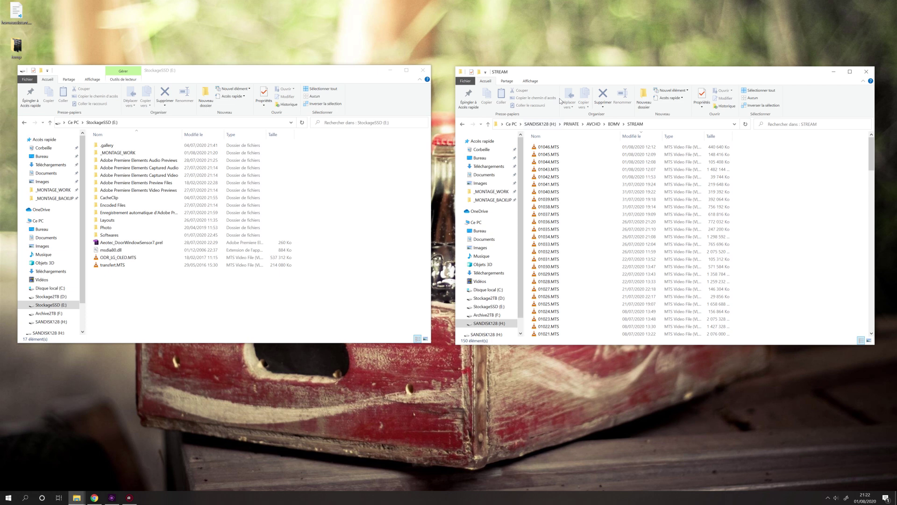
- Open the VideoYoutube project folder inside _MONTAGE_WORK on StockageSSD (E:)
left_click(129, 153)
double_click(129, 153)
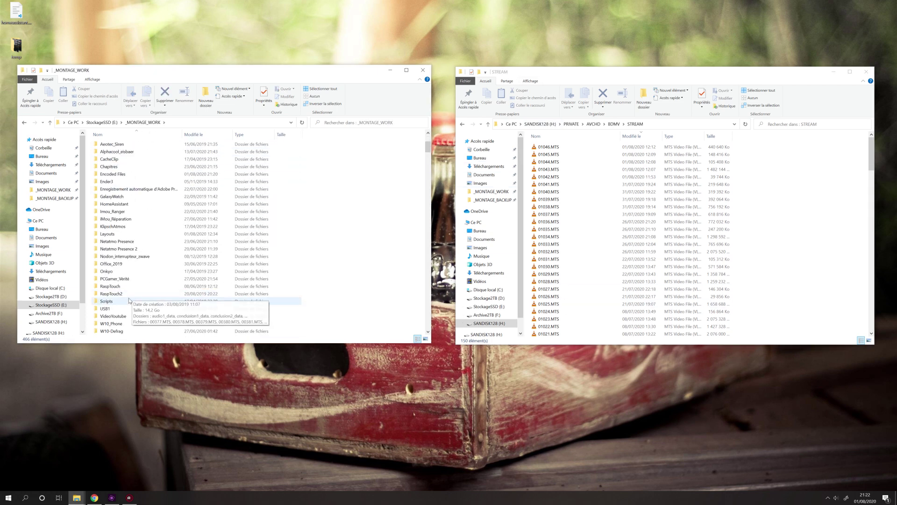
double_click(113, 249)
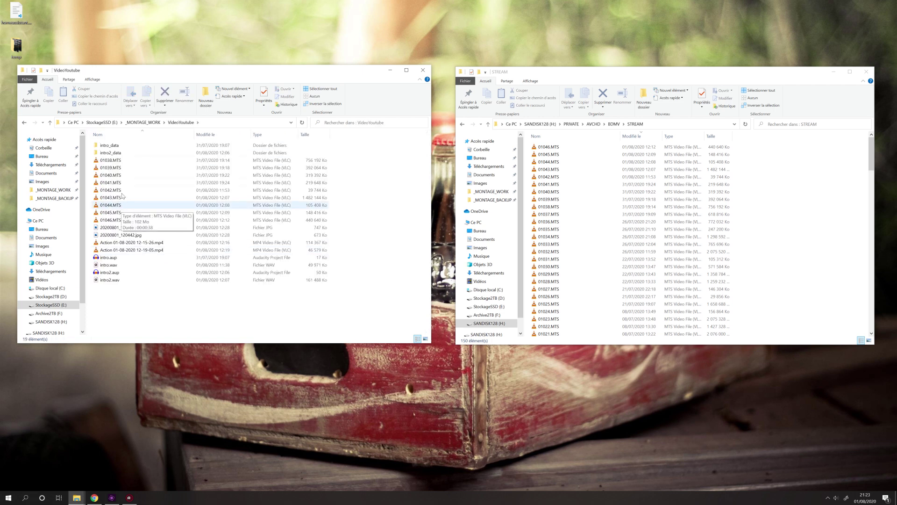
mouse_move(130, 196)
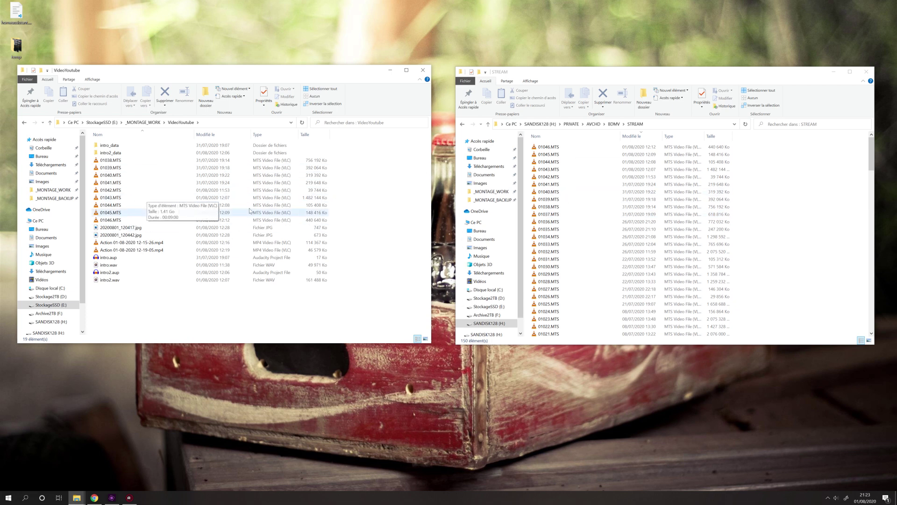
- Launch SyncBackSE, authorize it to make changes, and move its window beneath the two Explorer windows
key("super")
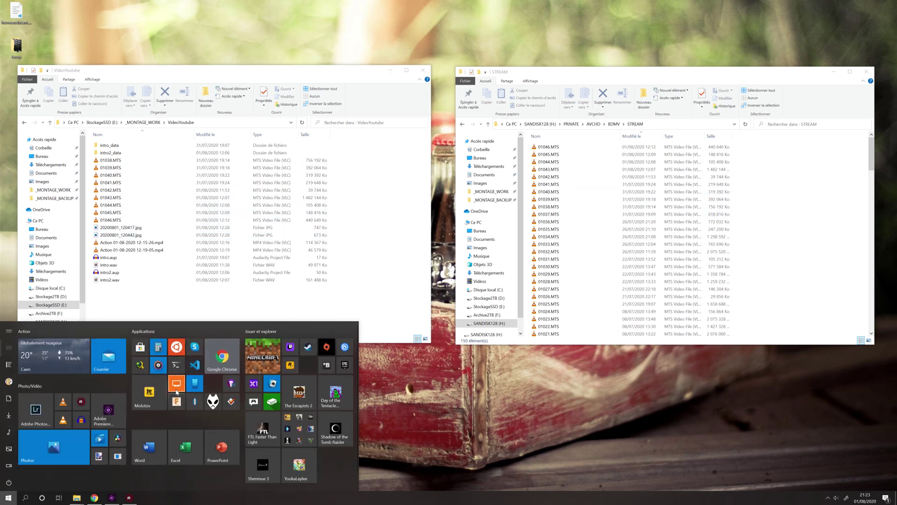
key("super")
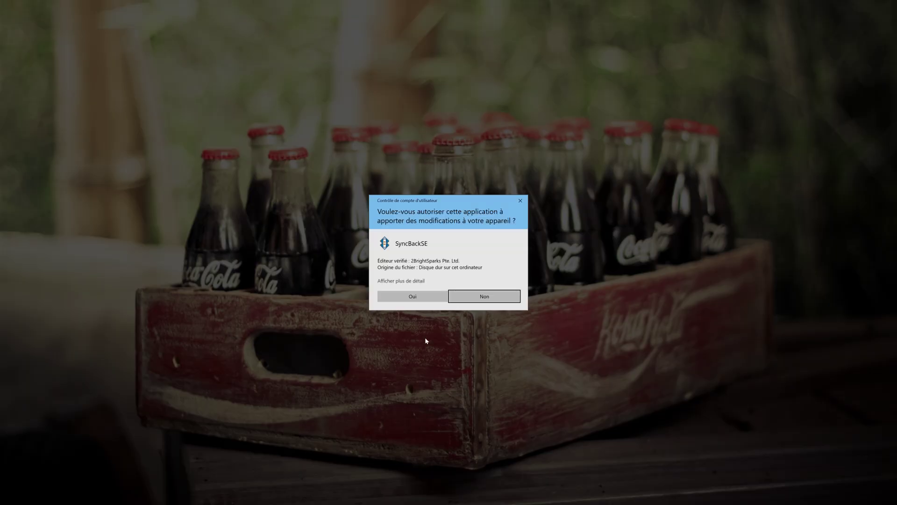
left_click(410, 301)
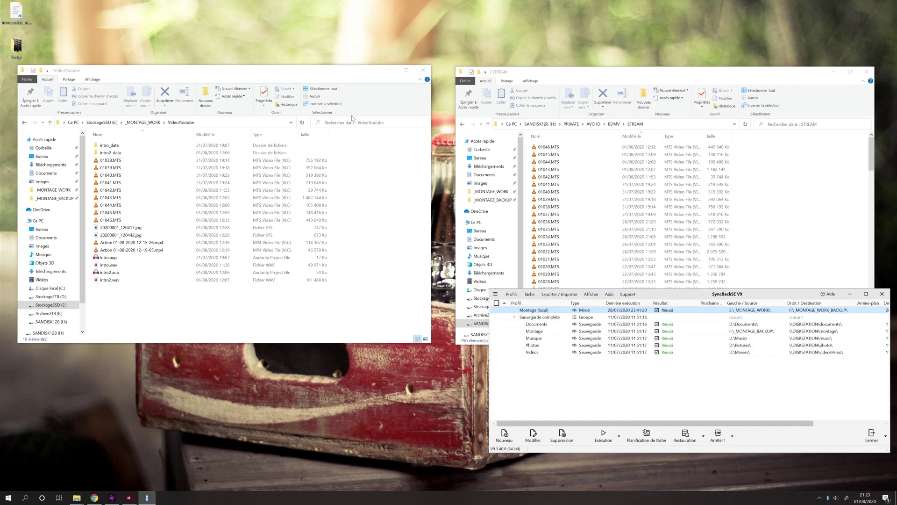
left_click_drag(690, 298, 389, 297)
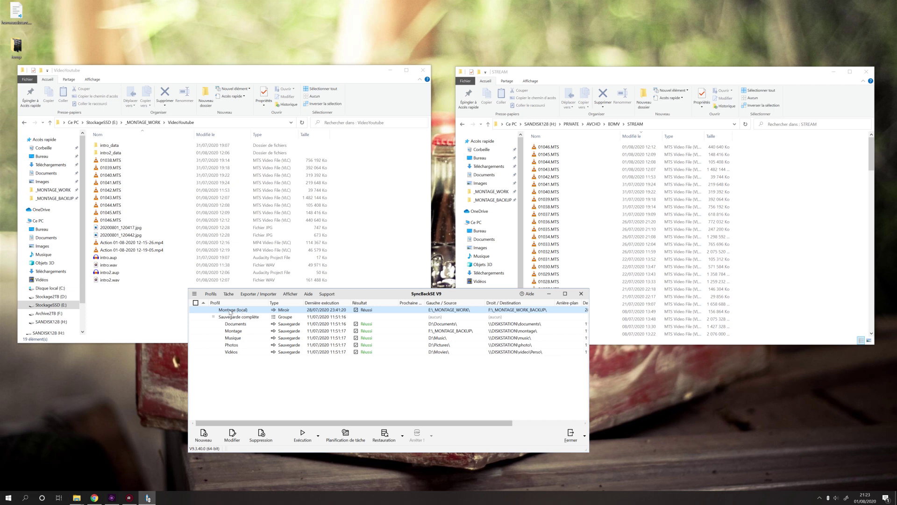
- Compare _MONTAGE_WORK on StockageSSD (E:) with _MONTAGE_WORK_BACKUP on Archive2TB (F:), and minimize SyncBackSE
left_click(215, 80)
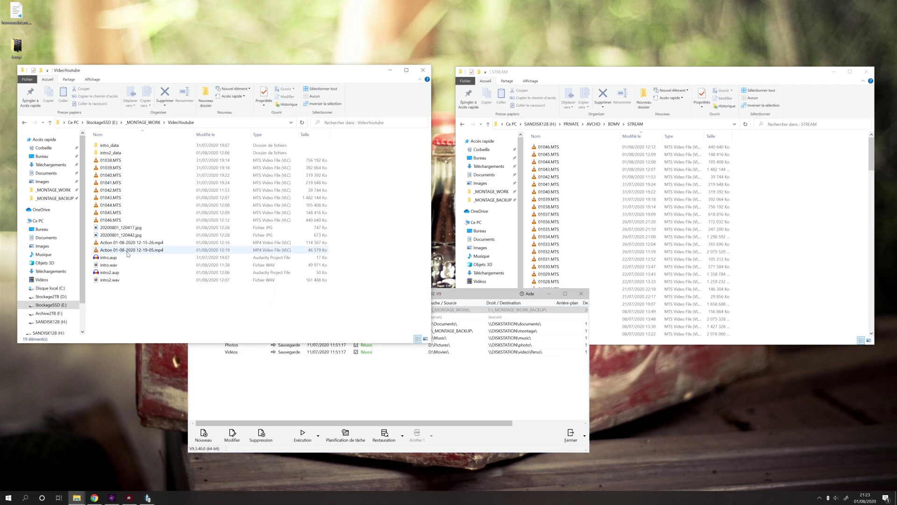
left_click(46, 313)
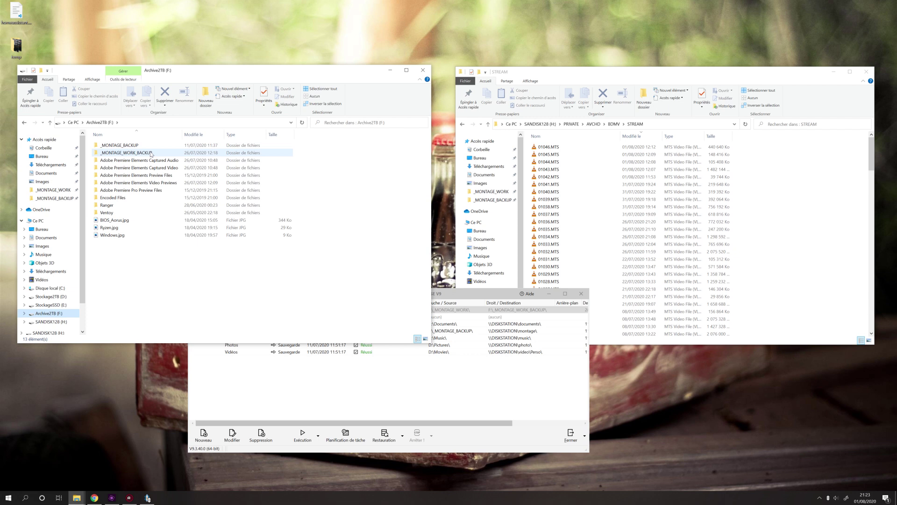
mouse_move(149, 155)
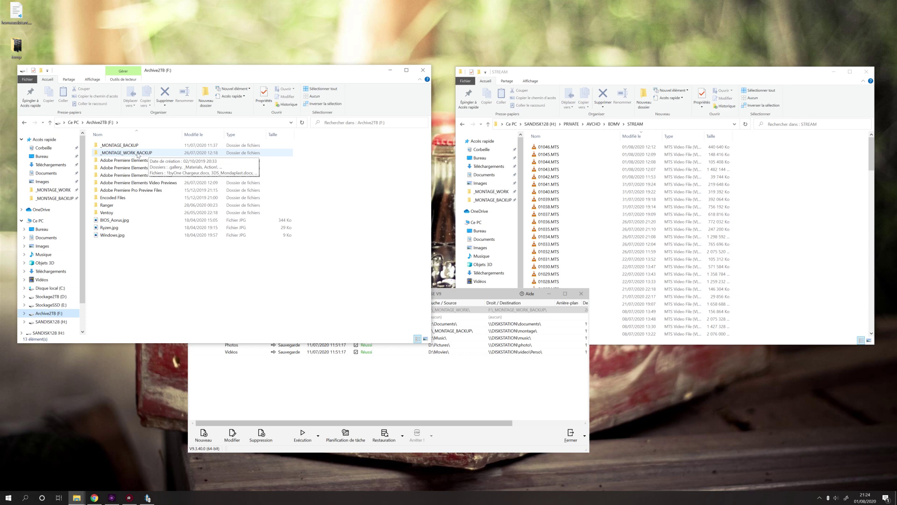
left_click(49, 305)
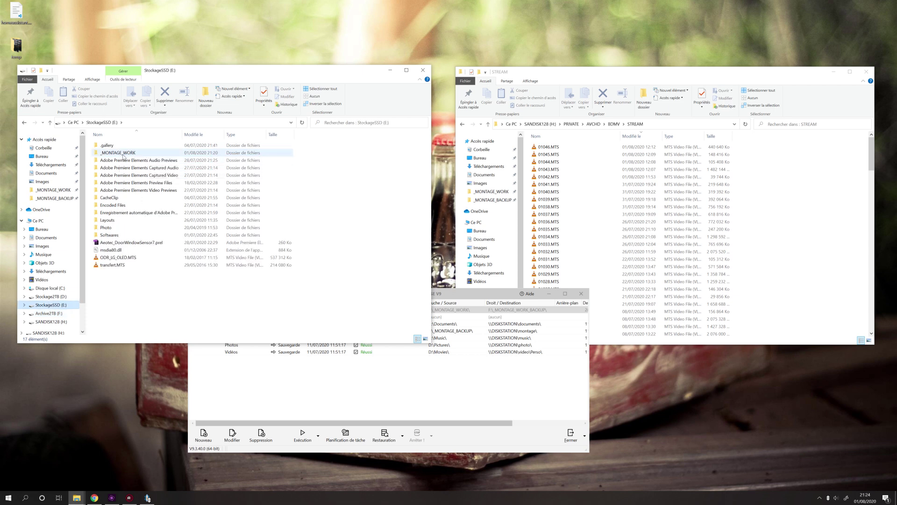
left_click(49, 313)
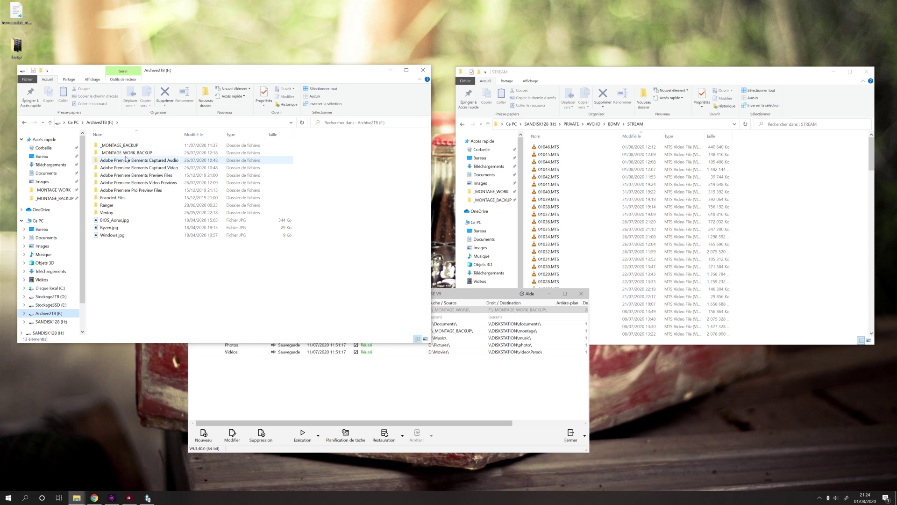
left_click(52, 305)
left_click(49, 313)
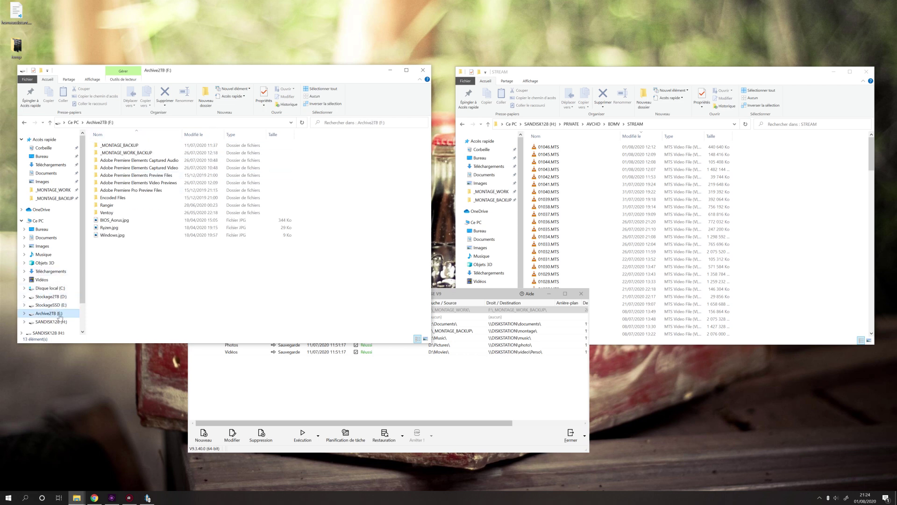
left_click(559, 314)
left_click(550, 294)
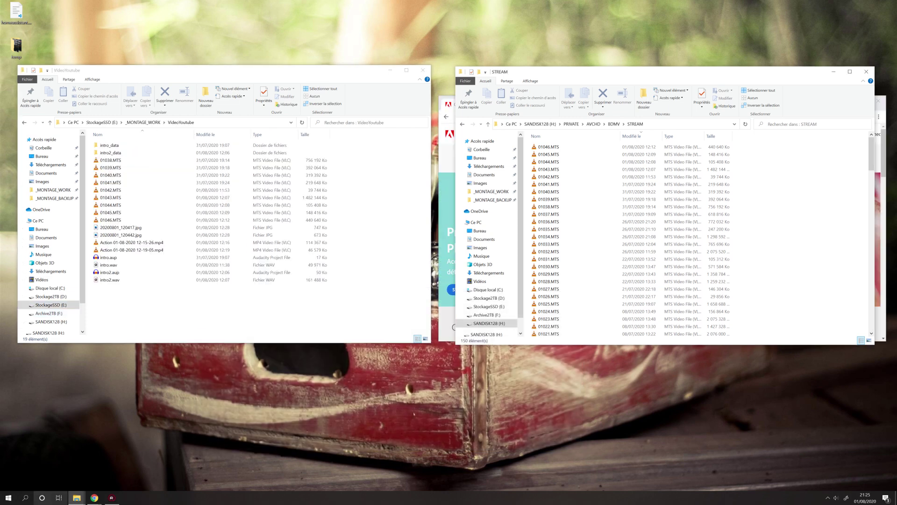
- Launch Adobe Premiere Elements, view the Rapide workspace, and return to the Expert workspace
left_click(8, 497)
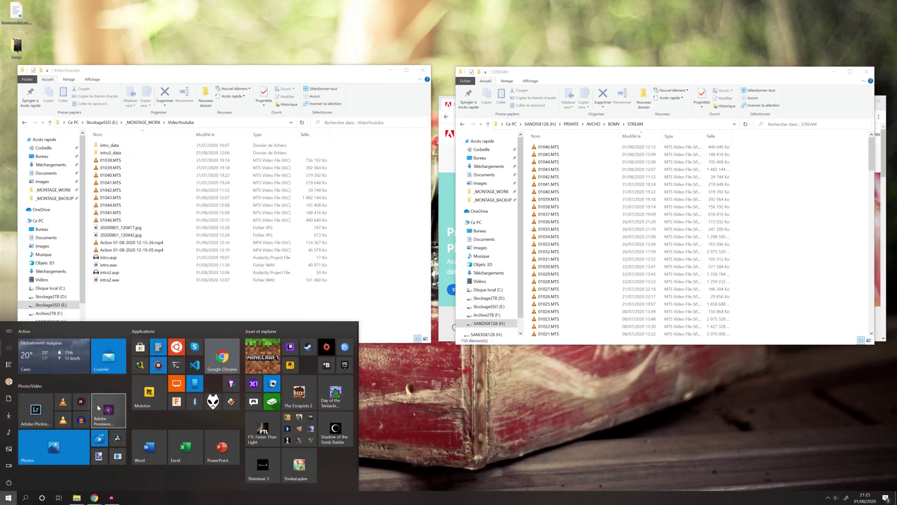
left_click(105, 410)
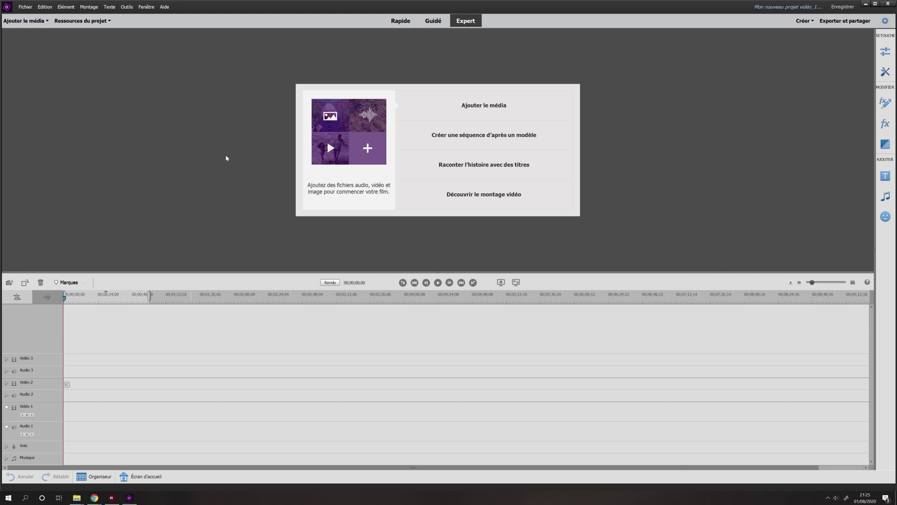
left_click(400, 20)
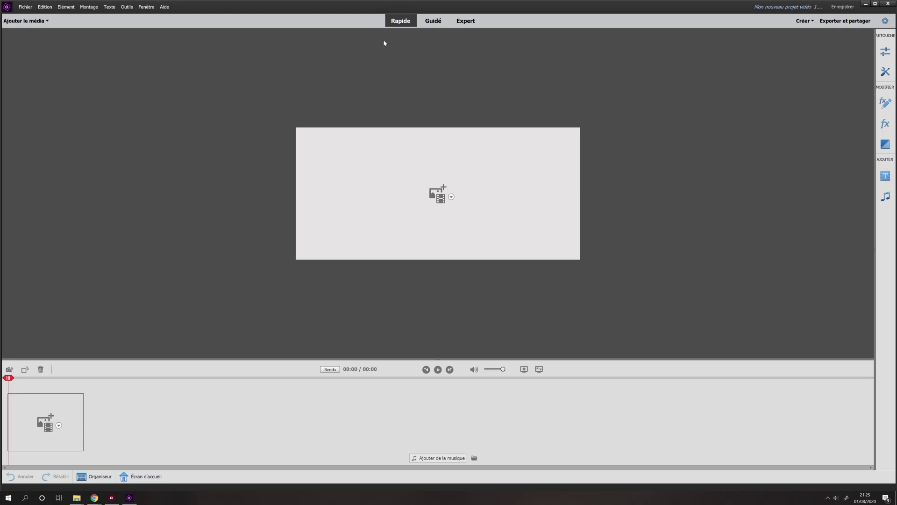
left_click(466, 20)
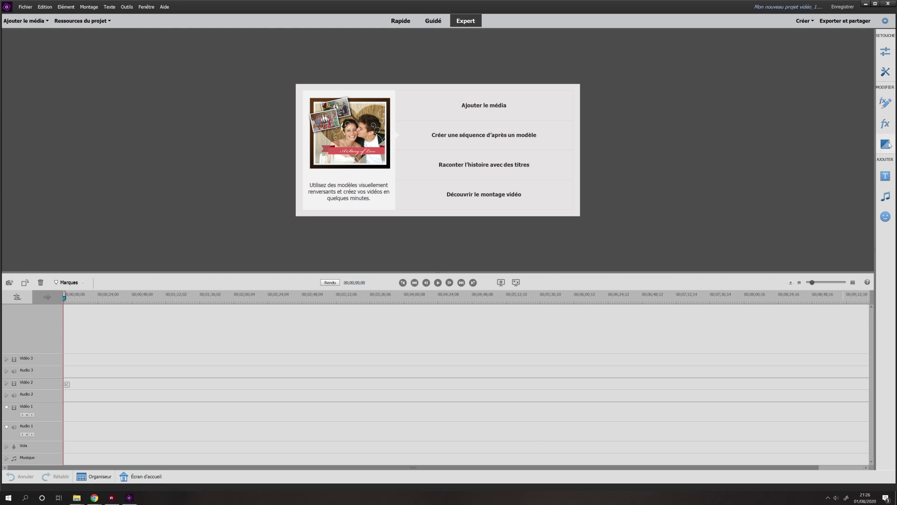
- Browse the available video transitions and display the video effects collection
left_click(887, 125)
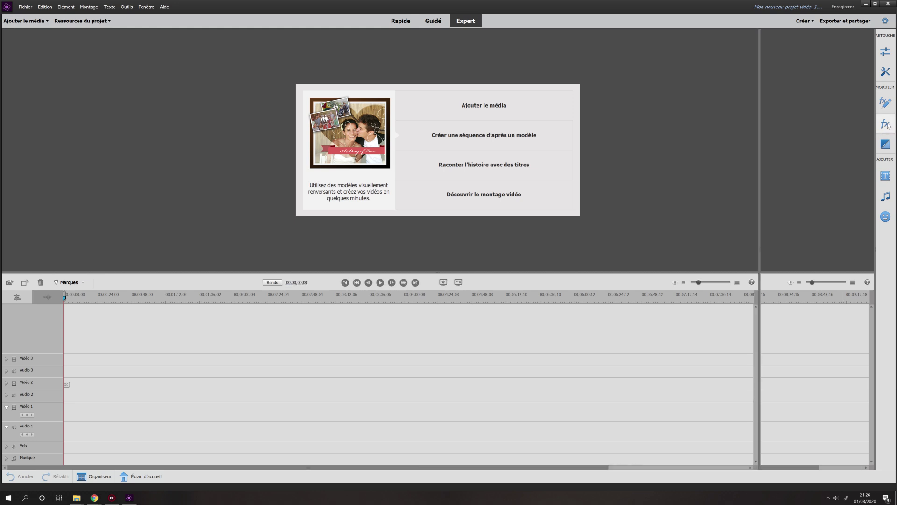
left_click(884, 143)
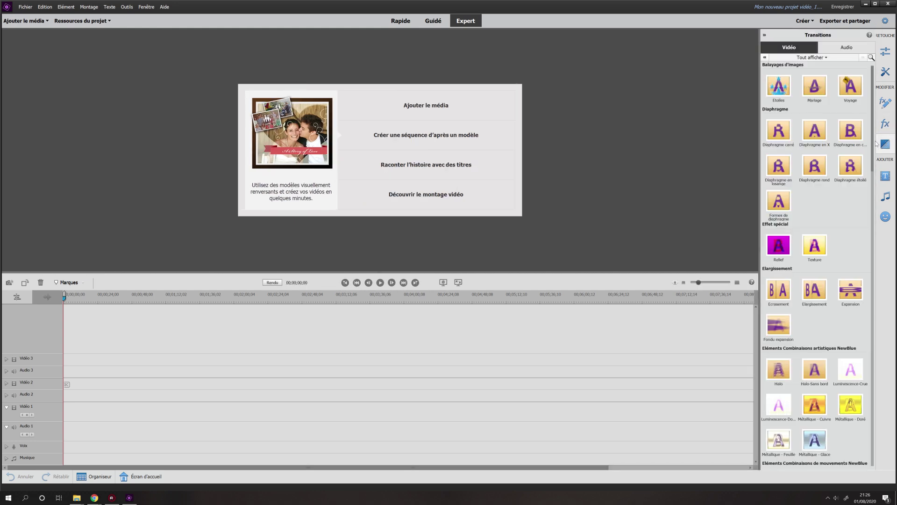
scroll(835, 147, "down", 3)
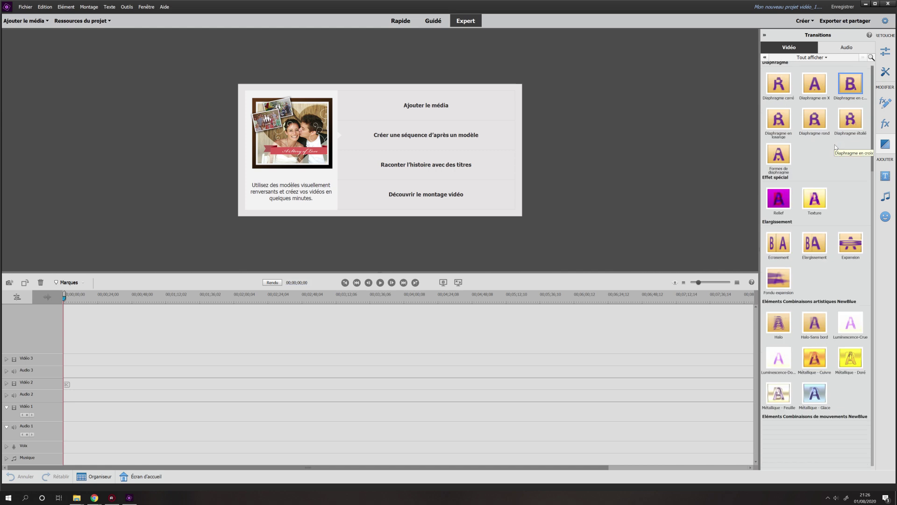
scroll(836, 147, "up", 1)
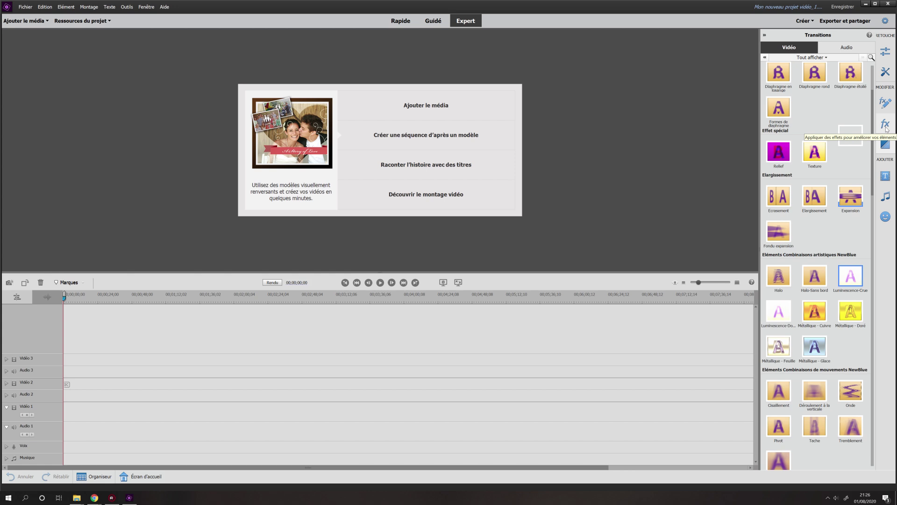
left_click(886, 126)
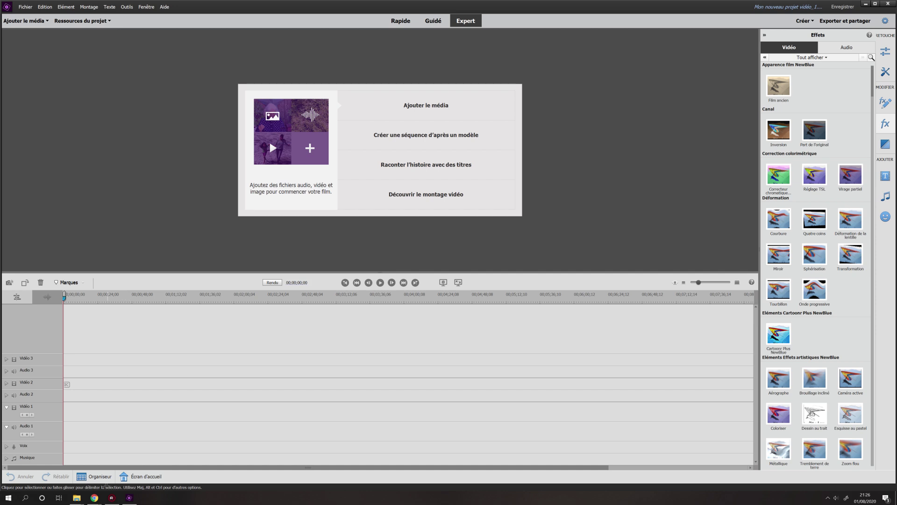
- Switch to Chrome and view the Adobe Premiere Elements 2020 PC product page on Amazon
left_click(94, 497)
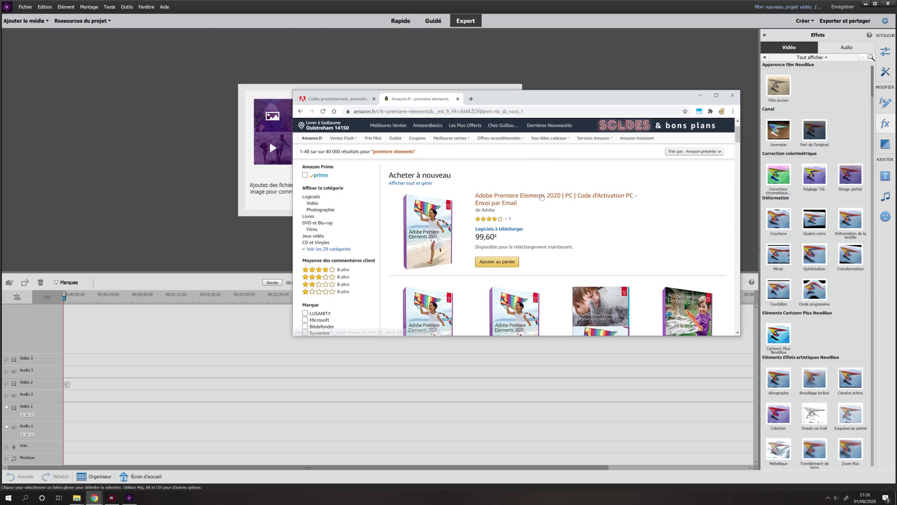
left_click(542, 197)
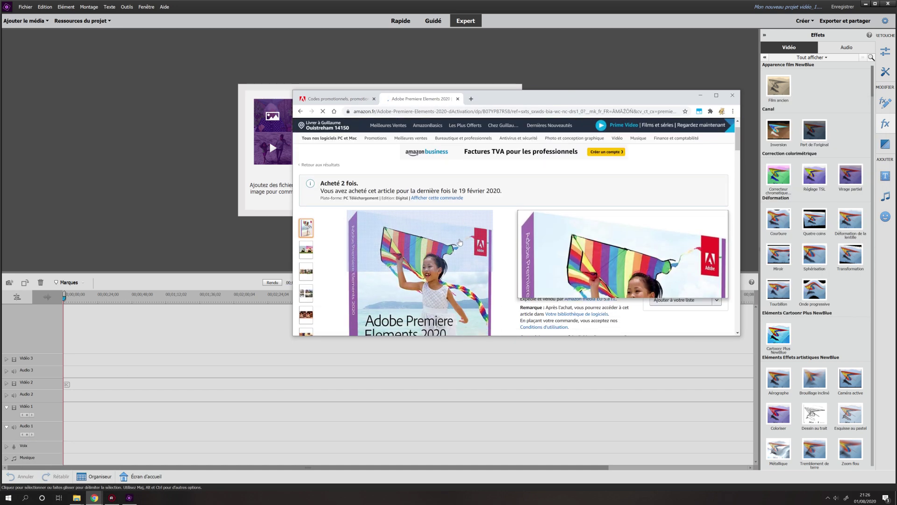
scroll(488, 222, "down", 2)
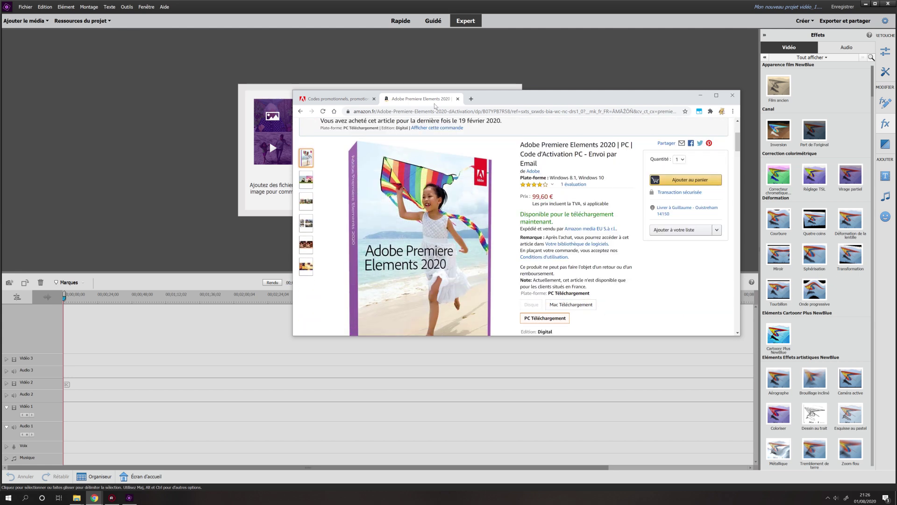
- View Adobe's individual Creative Cloud video and audio plans in a maximized window and highlight Premiere Pro's monthly price
left_click(334, 103)
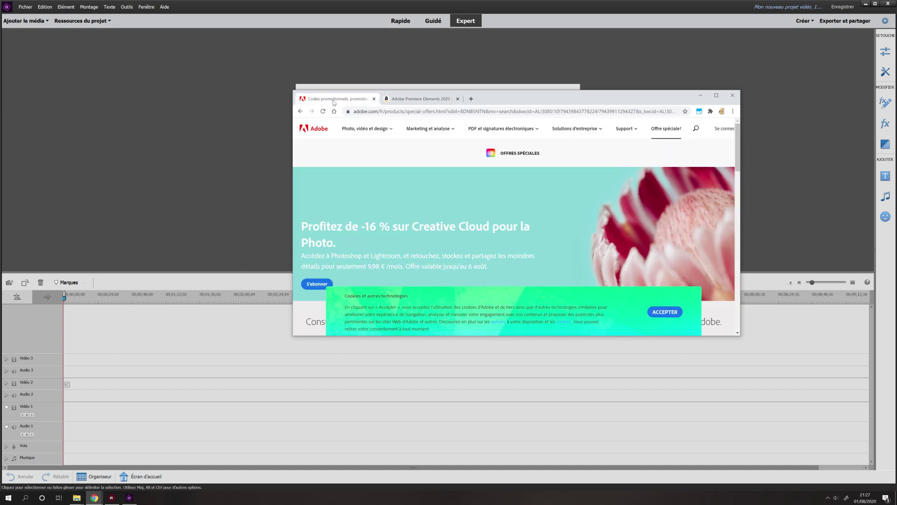
left_click(717, 95)
scroll(569, 163, "down", 1)
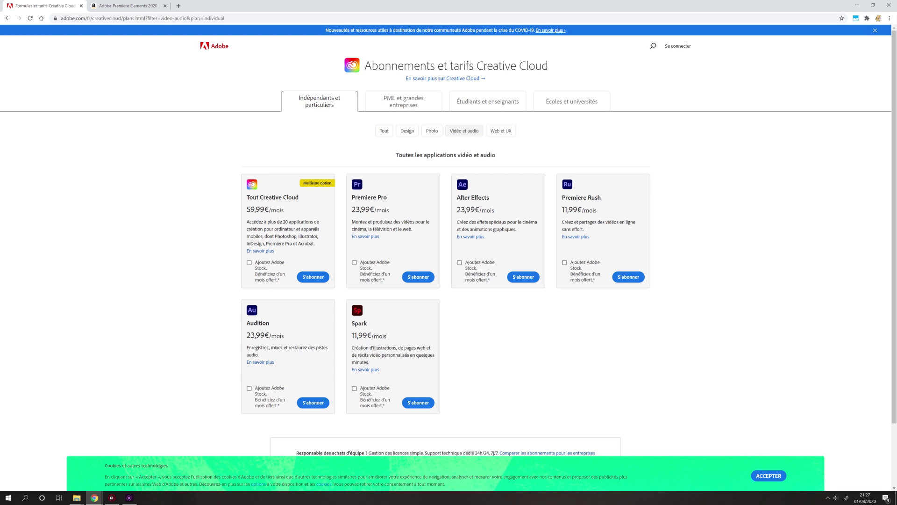
left_click_drag(351, 210, 393, 213)
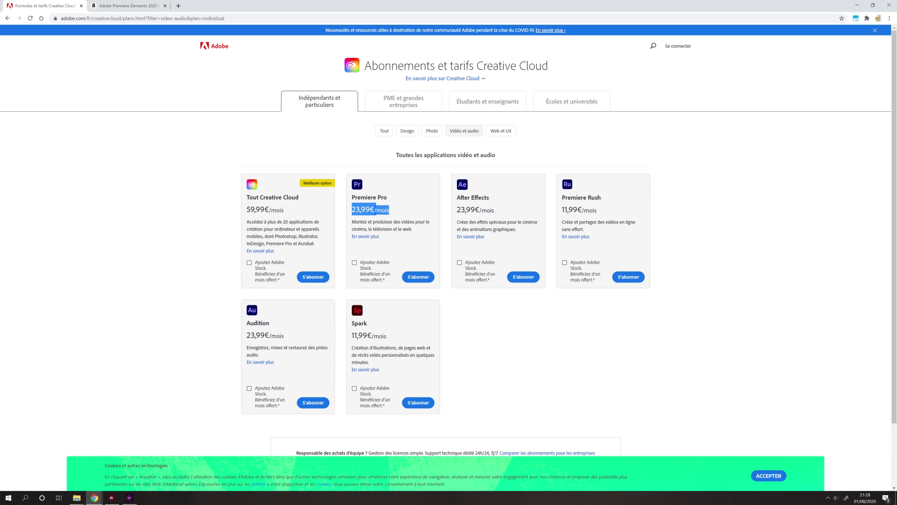
- Return to the Amazon Premiere Elements 2020 page and examine its second product image and price history
left_click(128, 6)
scroll(360, 161, "up", 2)
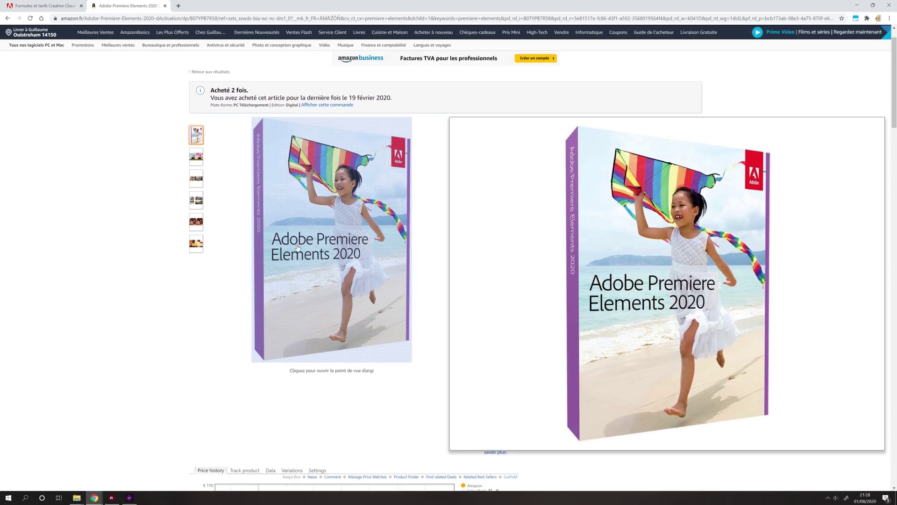
scroll(420, 164, "down", 1)
left_click(197, 121)
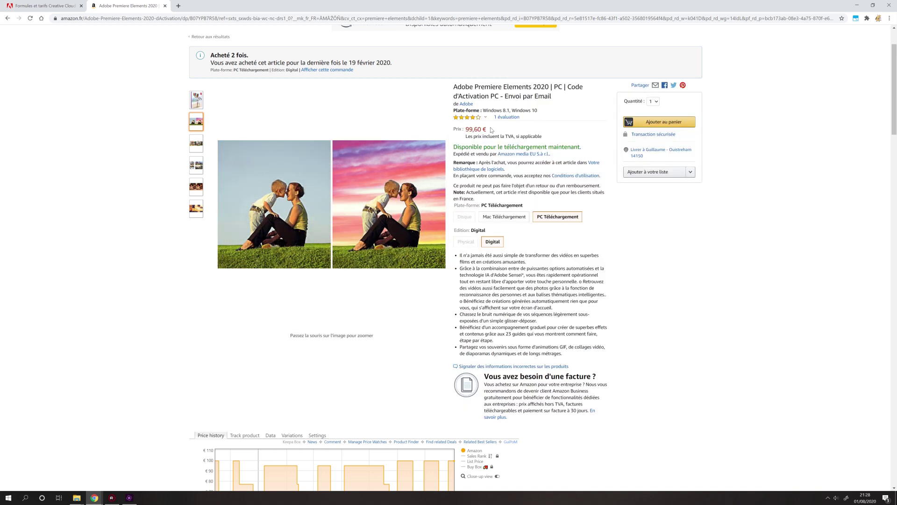
scroll(421, 374, "down", 3)
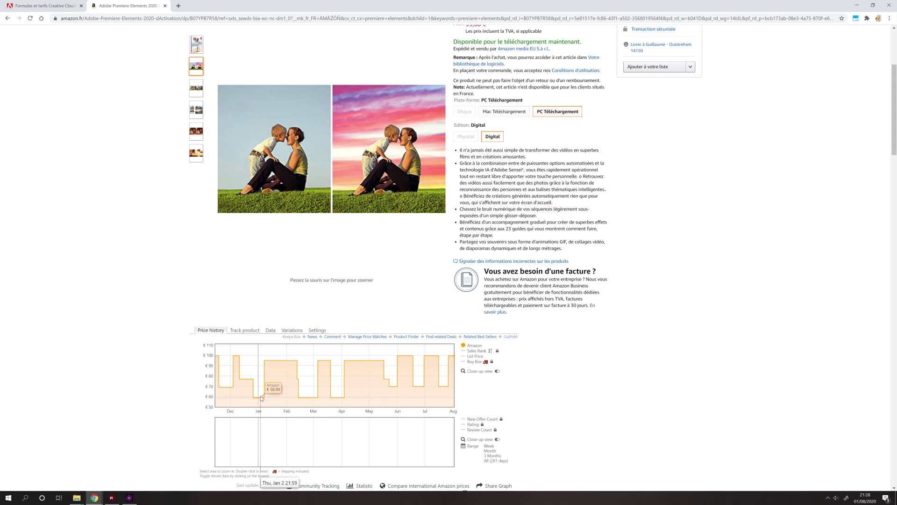
- Return to Adobe's Creative Cloud plans and highlight the Premiere Pro, After Effects and Tout Creative Cloud offers for price comparison
left_click(43, 6)
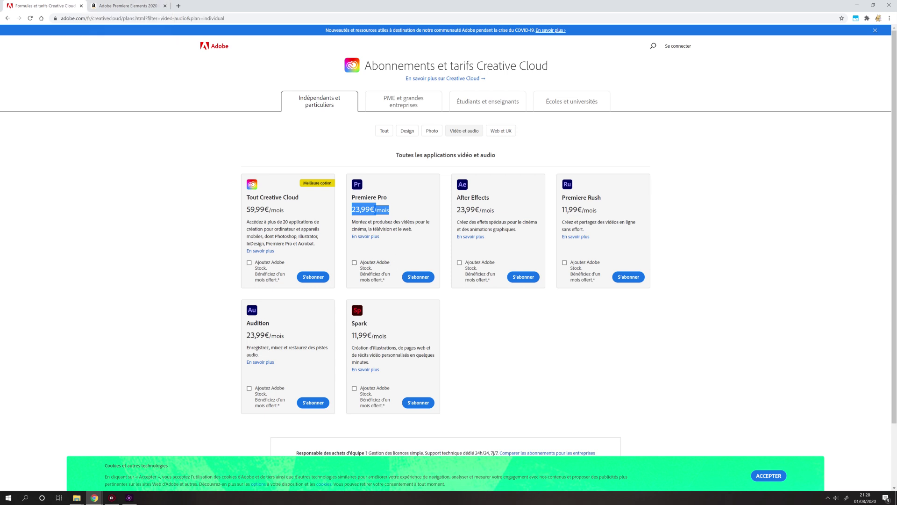
left_click(409, 200)
left_click_drag(349, 197, 407, 211)
left_click(375, 168)
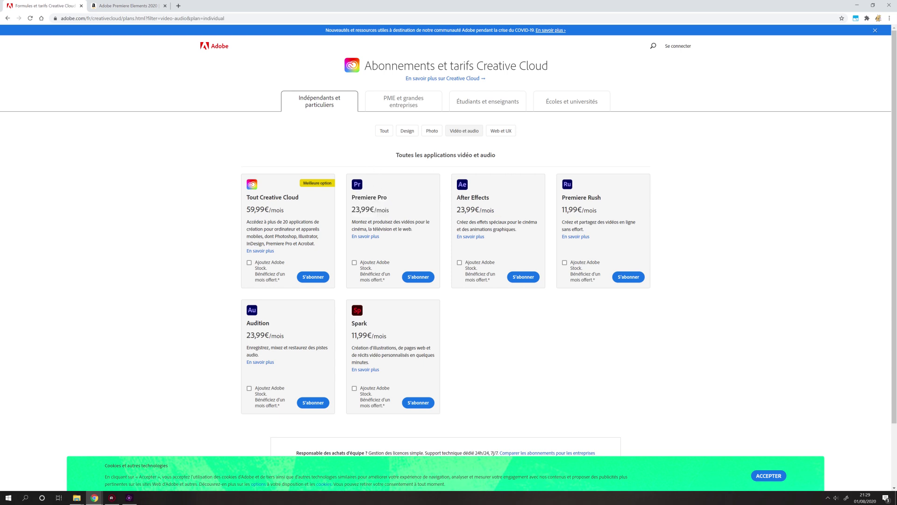
left_click_drag(457, 194, 479, 210)
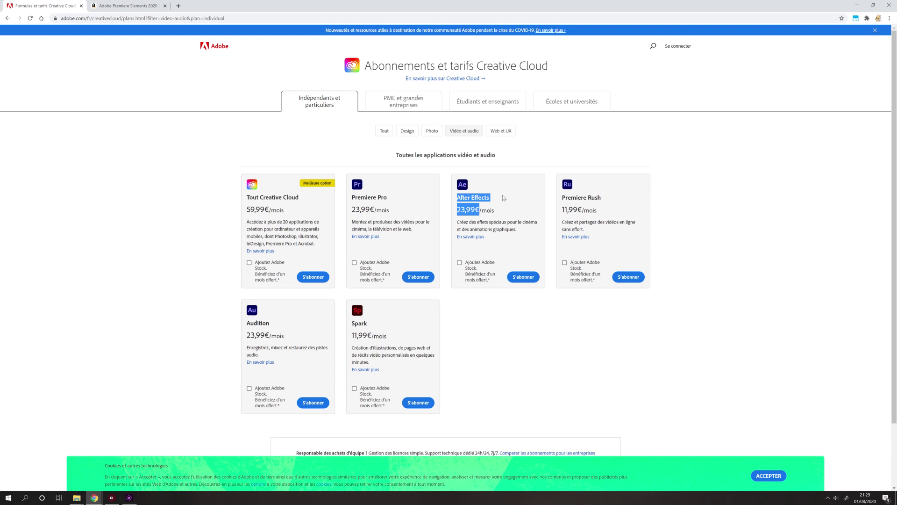
left_click(504, 198)
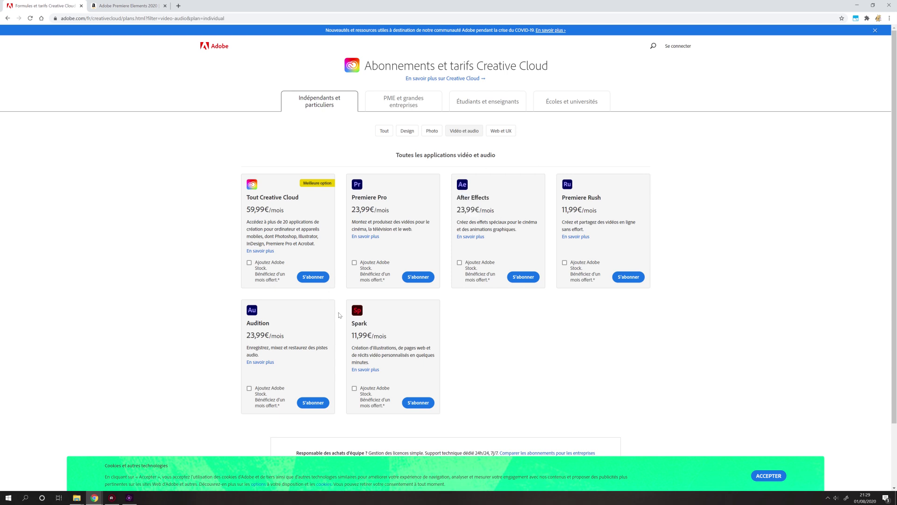
left_click_drag(250, 197, 299, 198)
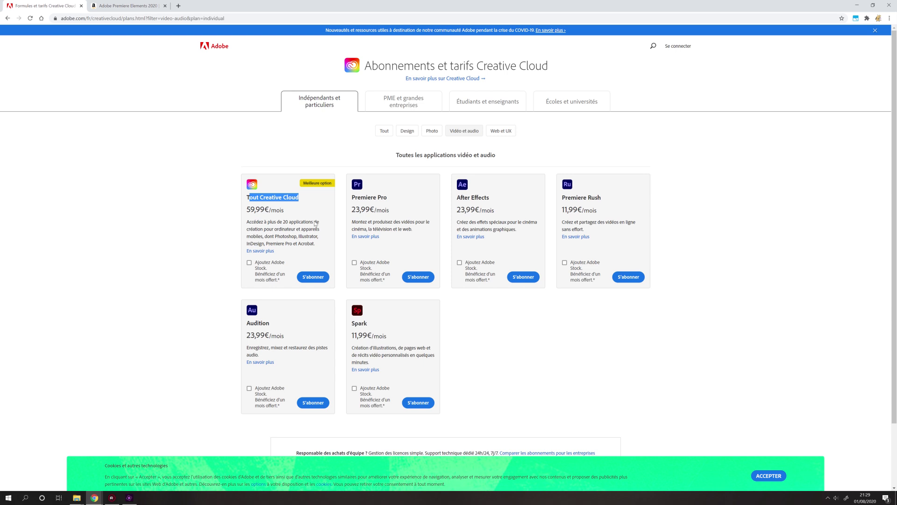
double_click(277, 210)
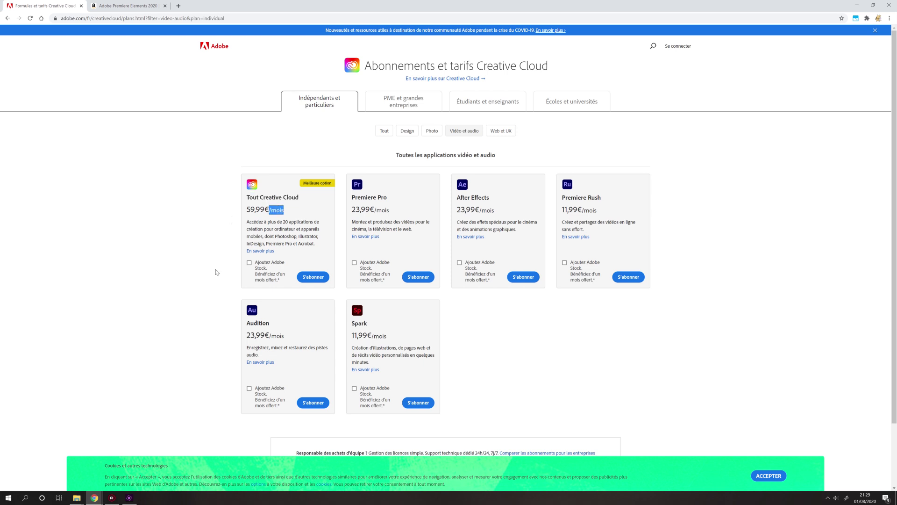
left_click(158, 257)
- Launch DaVinci Resolve 16, skip the 16.2.5 update and open the project "Projet sans titre"
left_click(130, 497)
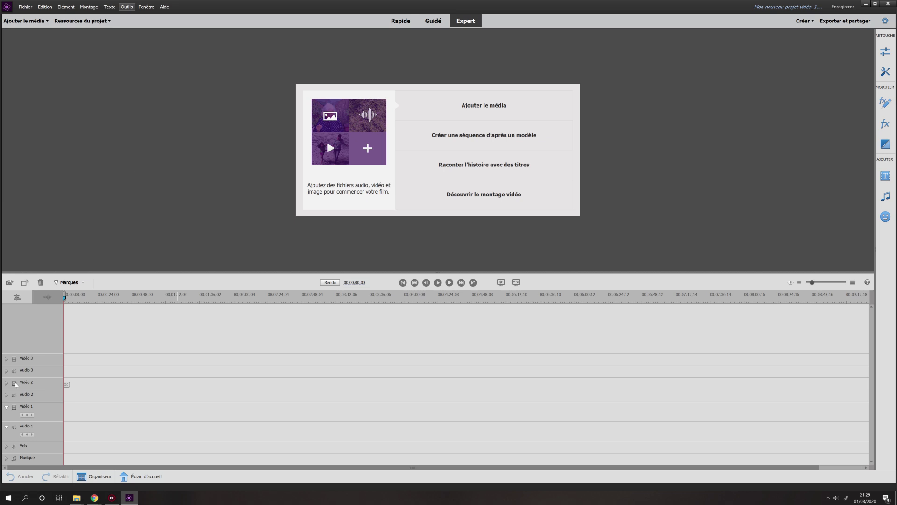
left_click(8, 497)
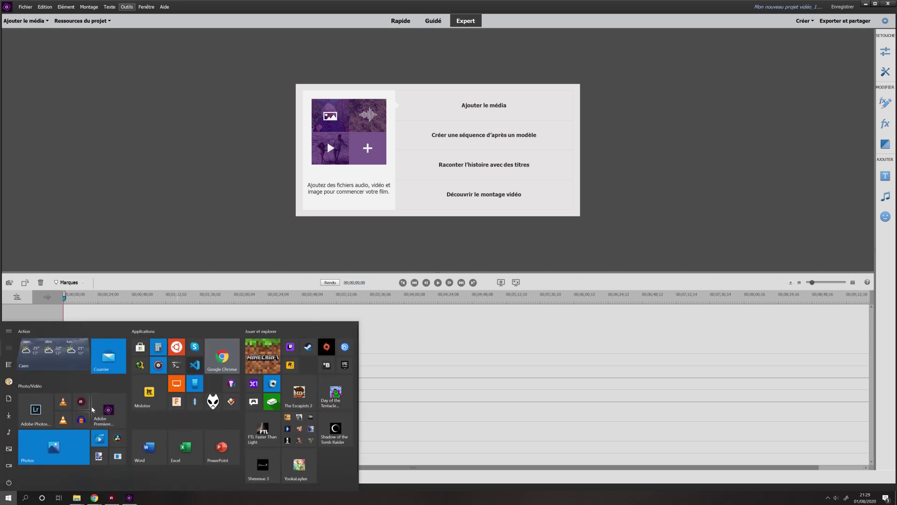
left_click(118, 440)
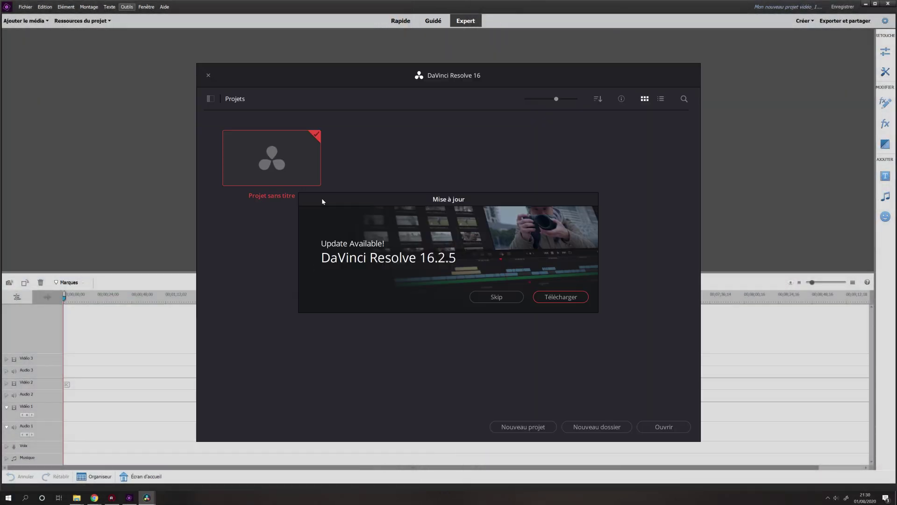
left_click(504, 298)
double_click(274, 173)
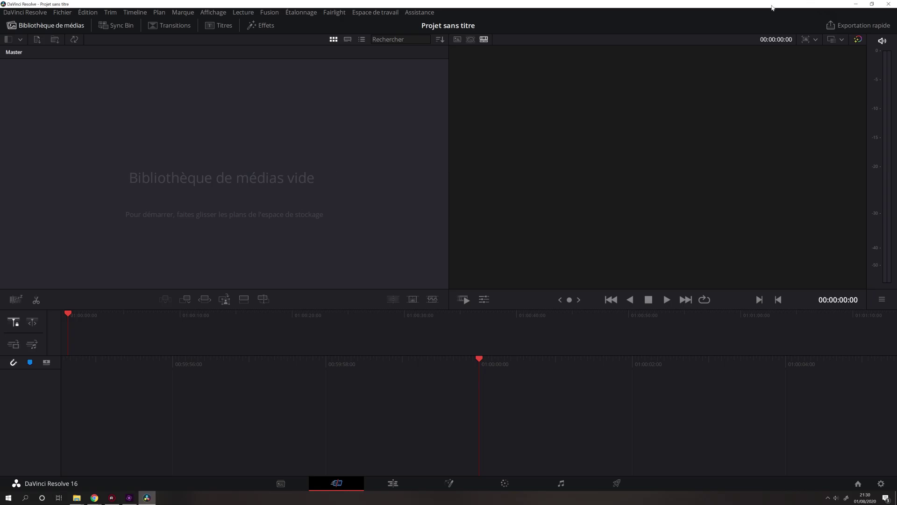
- Restore the DaVinci Resolve window to a smaller size, reposition it over Premiere Elements and minimize it
left_click_drag(772, 7, 589, 203)
left_click_drag(436, 218, 650, 51)
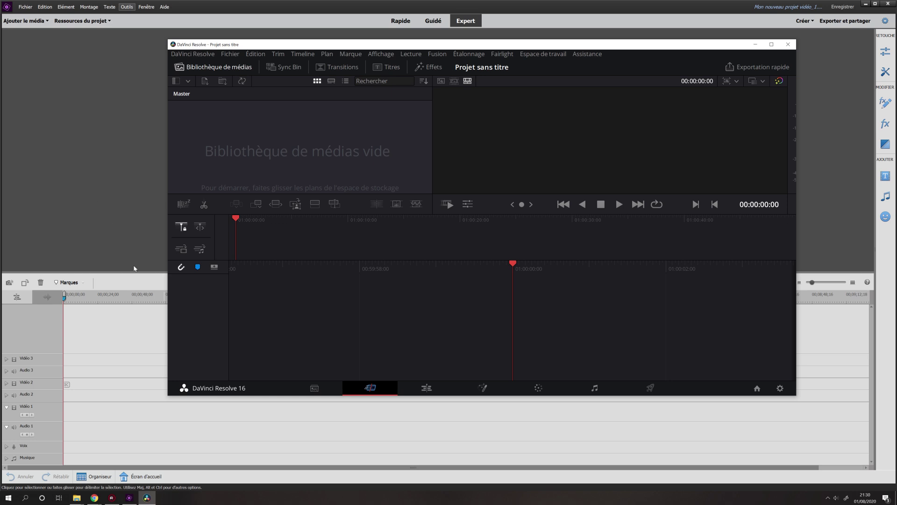
left_click(756, 44)
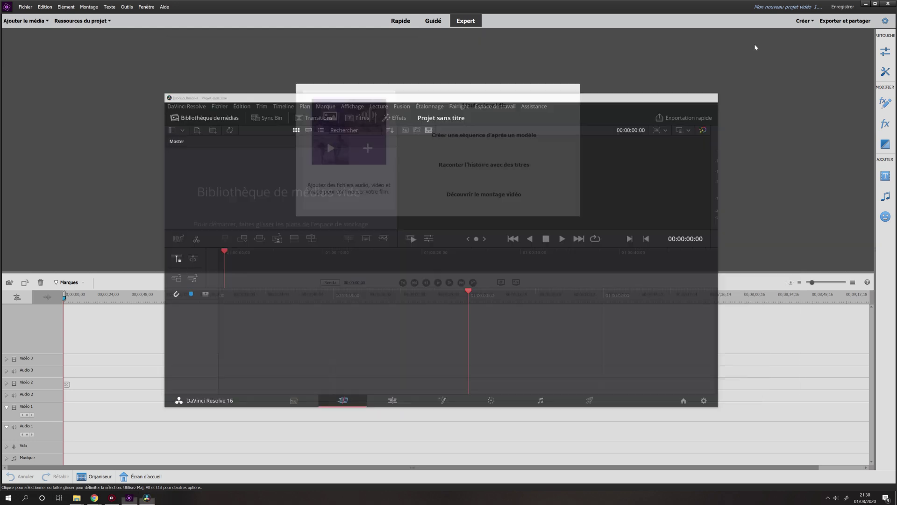
- Add 01043.MTS from the VideoYoutube folder to the start of the Vidéo 1 track in Premiere Elements and move the playhead to 00;02;51;25
mouse_move(79, 498)
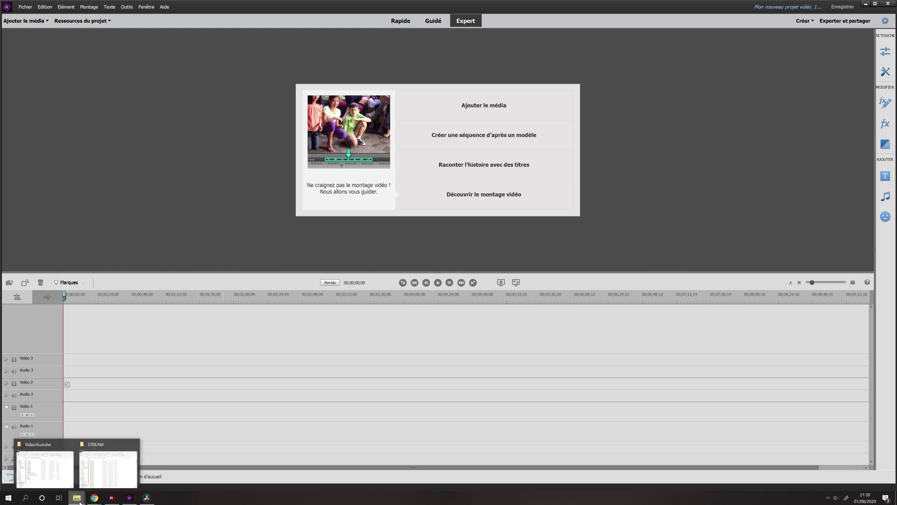
left_click(55, 472)
left_click_drag(266, 83, 472, 70)
left_click(318, 185)
left_click_drag(204, 332, 138, 405)
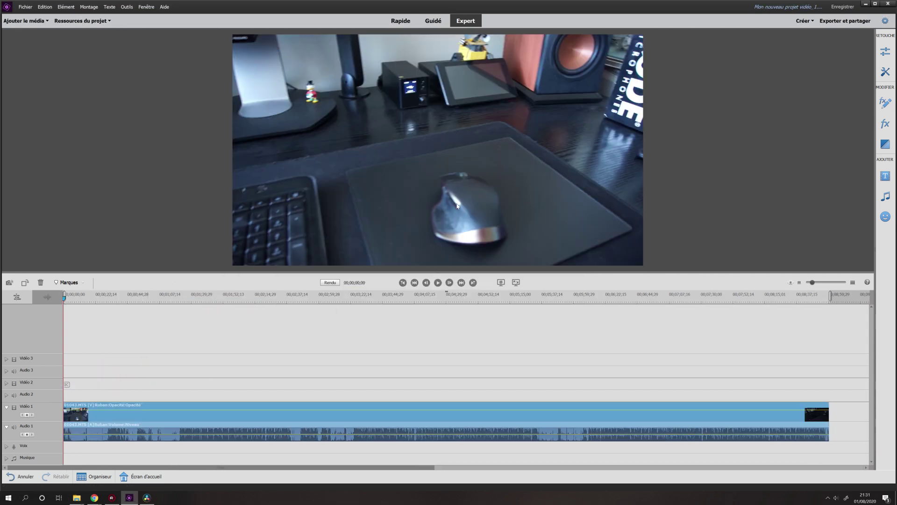
left_click(288, 299)
left_click_drag(288, 298, 307, 297)
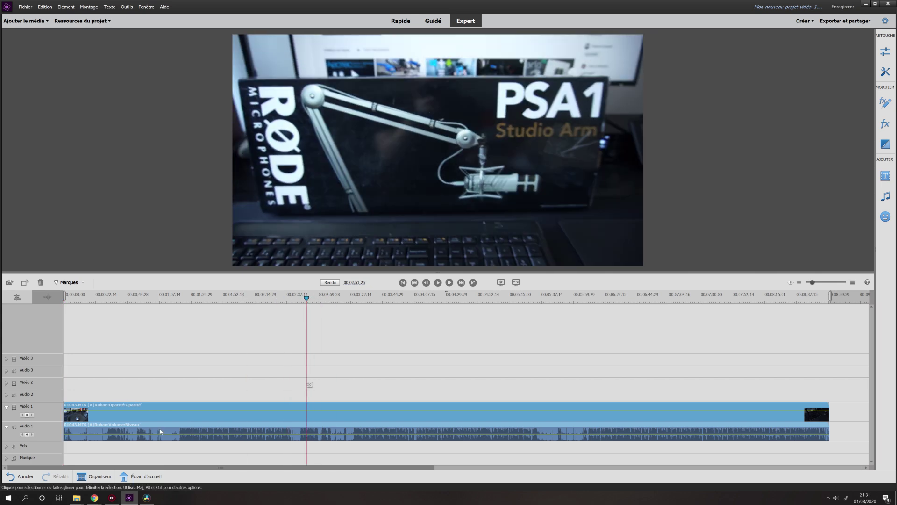
- Open the intro2.aup project from the VideoYoutube folder in Audacity and bring the waveform around 2:34 into view
mouse_move(76, 497)
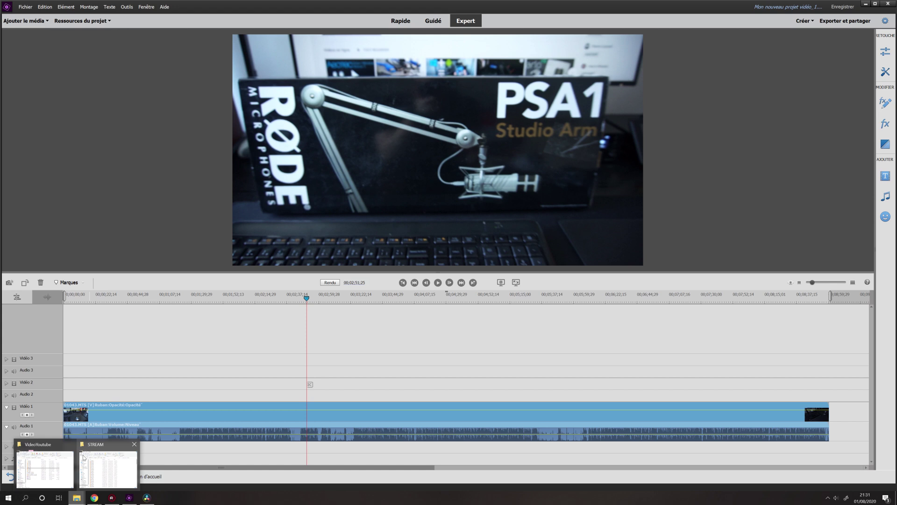
left_click(66, 454)
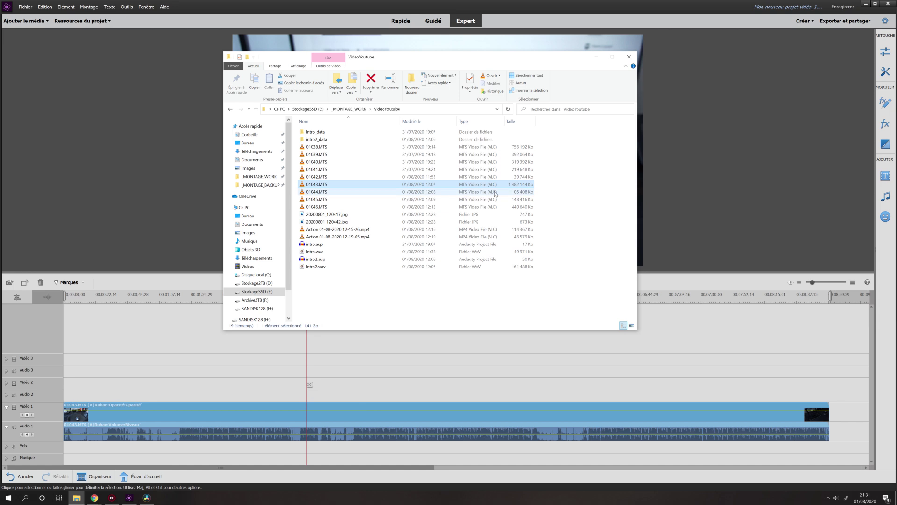
double_click(316, 259)
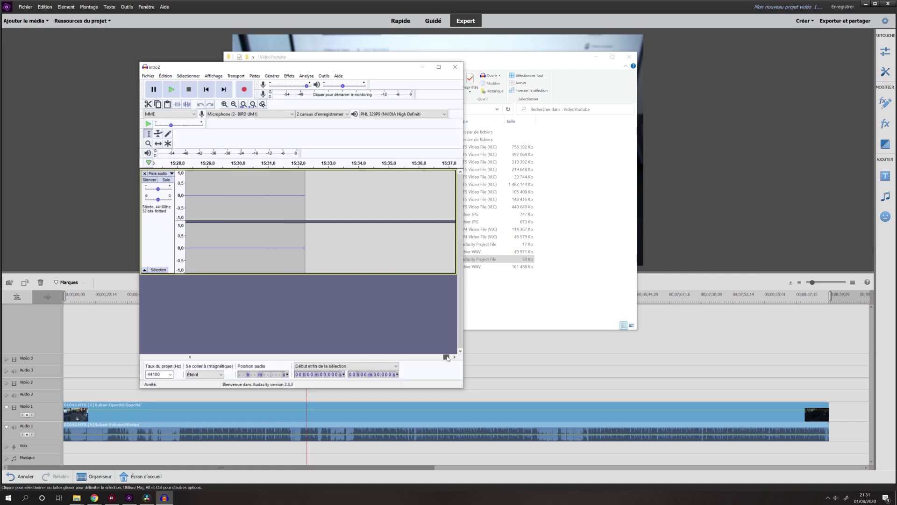
left_click_drag(343, 356, 239, 355)
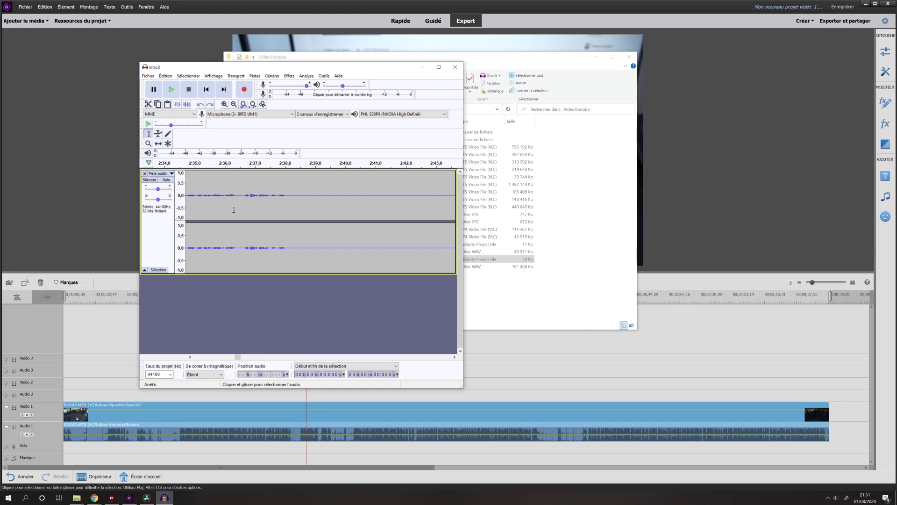
- Amplify the entire audio track with the proposed gain, for a new peak amplitude of 0.0 dB
left_click(152, 249)
left_click(289, 76)
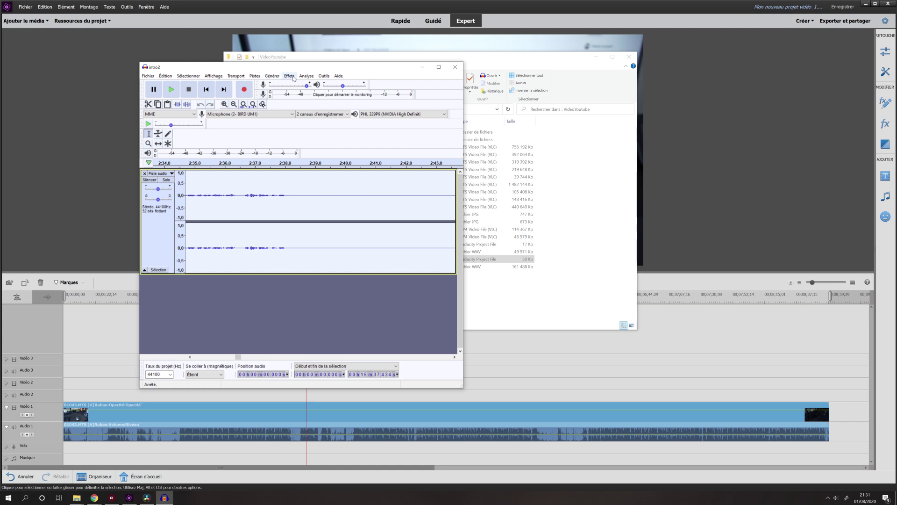
left_click(308, 104)
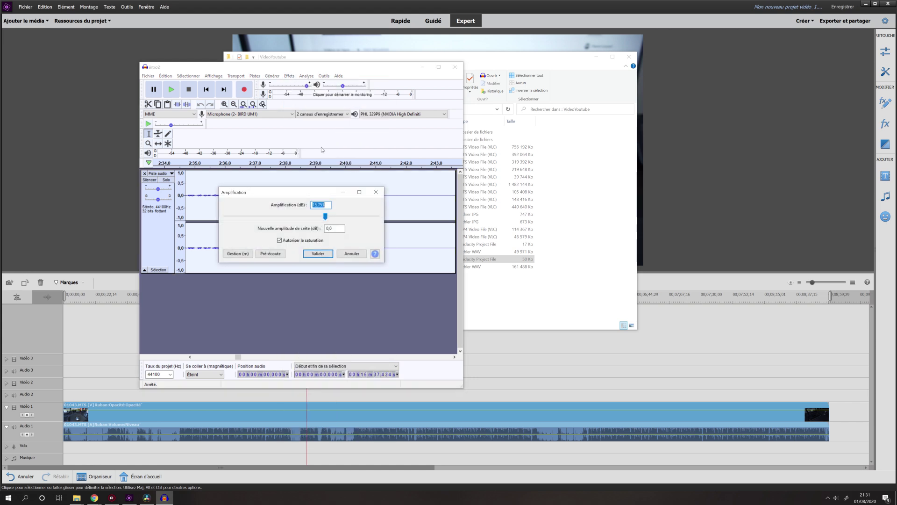
key("Return")
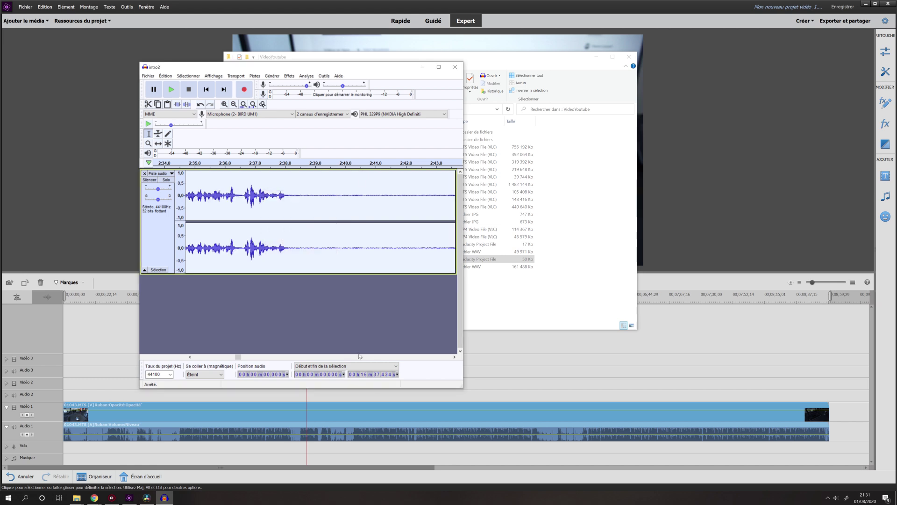
- Play a short part of the amplified recording from about 3:00 and stop playback
mouse_move(238, 357)
left_mouse_down()
mouse_move(216, 360)
mouse_move(244, 360)
left_mouse_up()
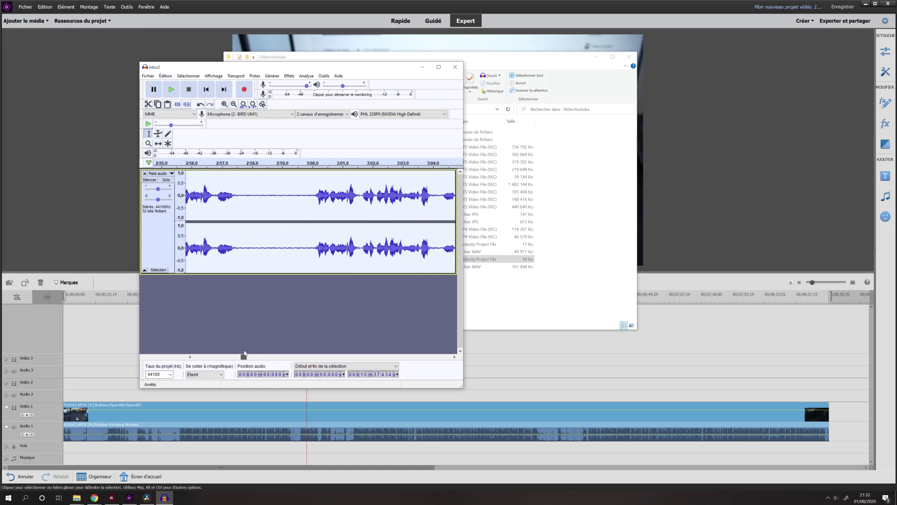
left_click(313, 197)
left_click(171, 89)
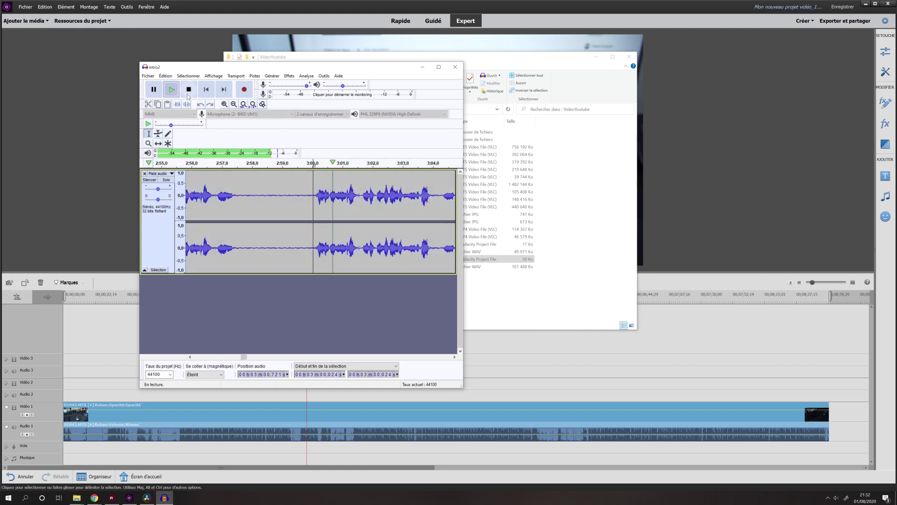
left_click(188, 91)
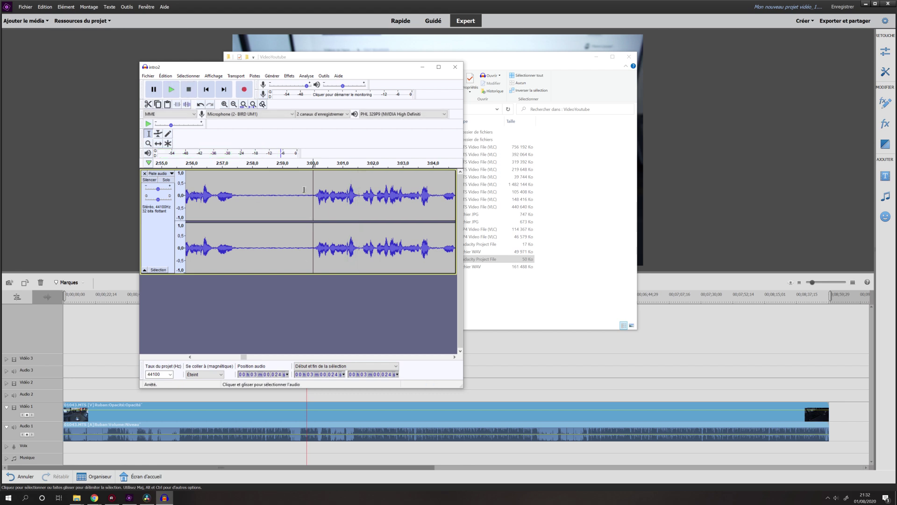
- Capture a noise profile from the silent passage between about 2:57.5 and 3:00
left_click_drag(238, 192, 311, 196)
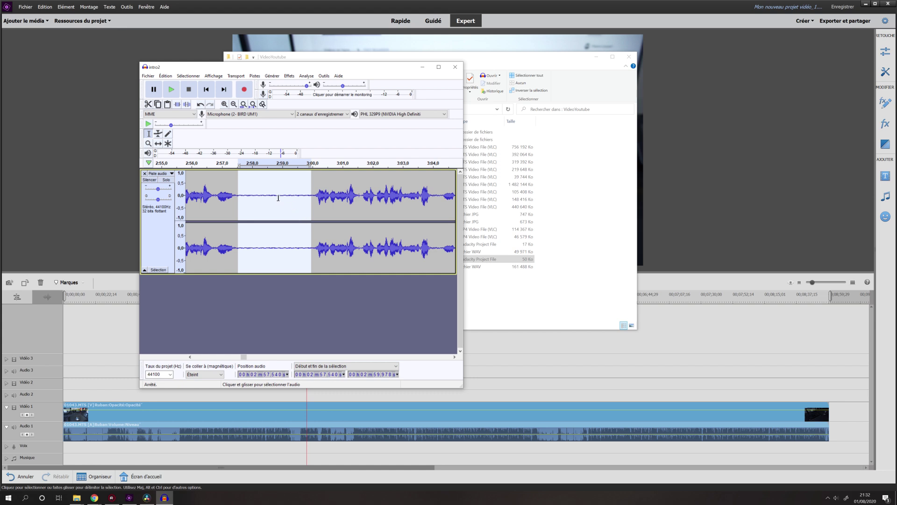
left_click(289, 75)
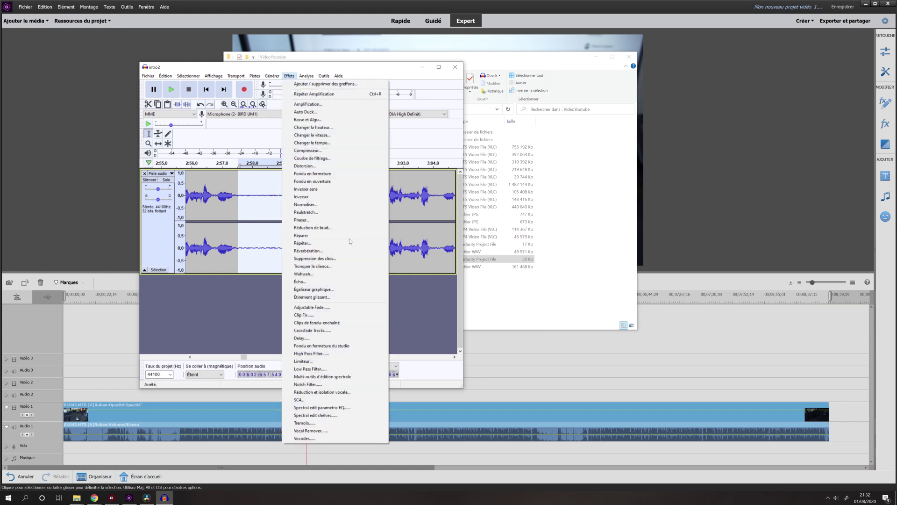
left_click(315, 227)
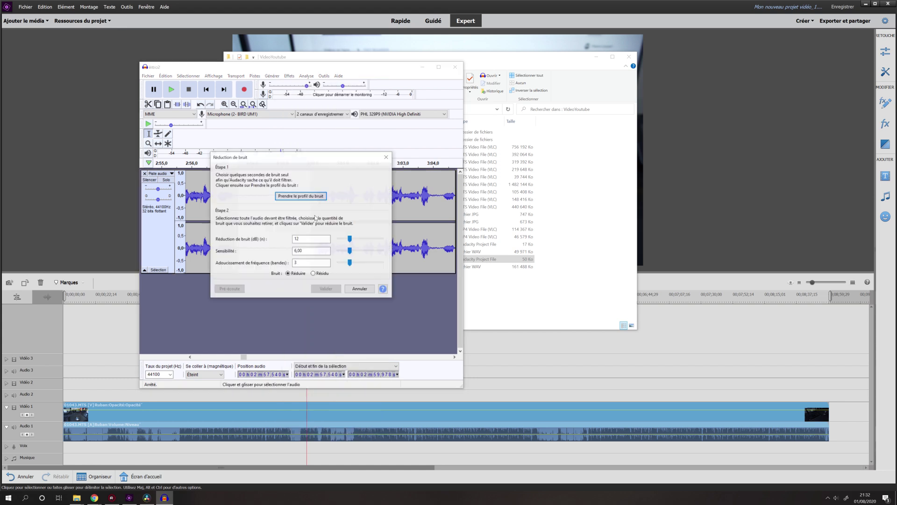
left_click(300, 196)
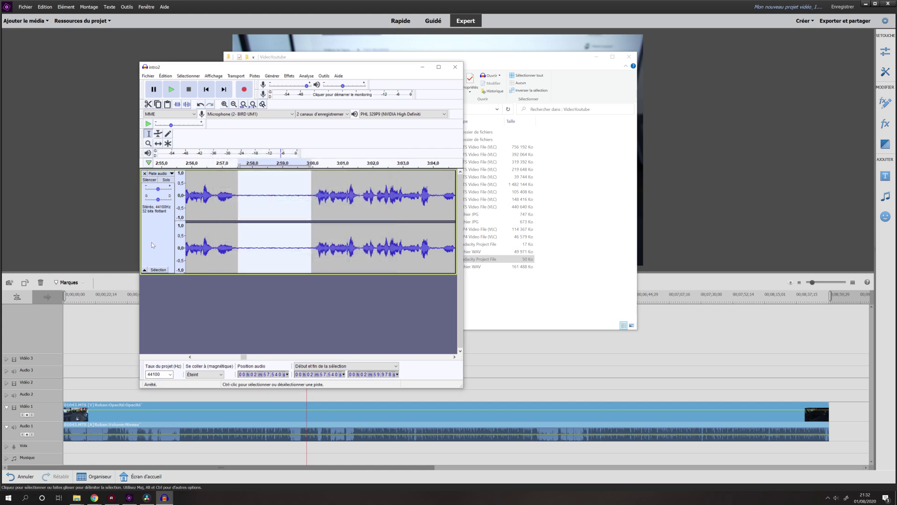
- Apply noise reduction to the entire track with 12 dB reduction, sensitivity 6.00 and frequency smoothing of 3 bands
left_click(147, 245)
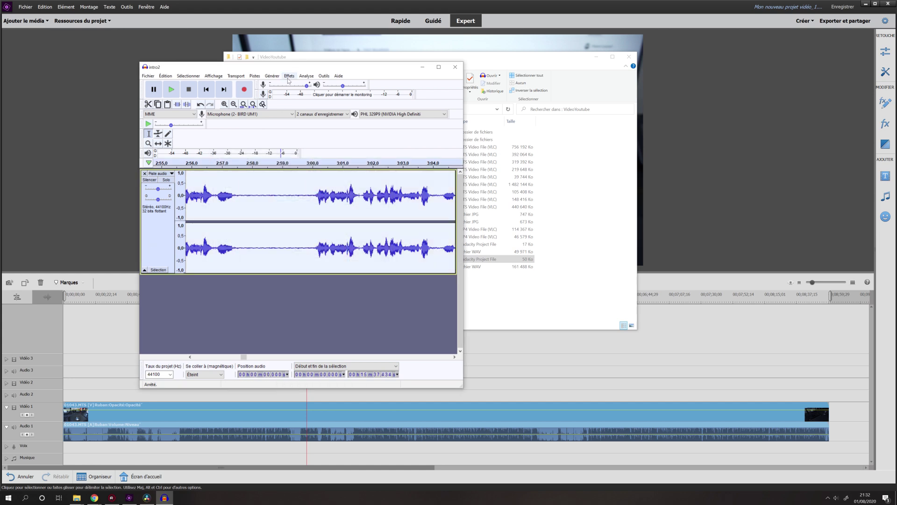
left_click(289, 77)
left_click(315, 228)
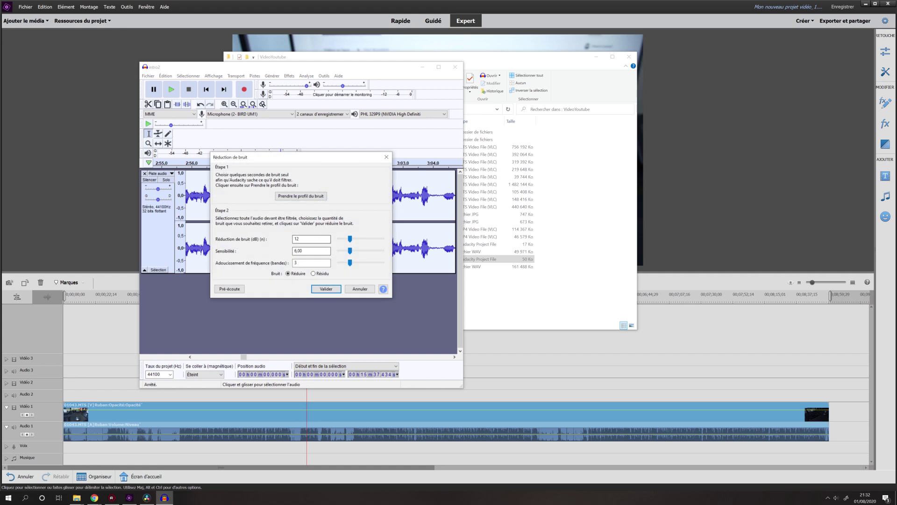
left_click(326, 289)
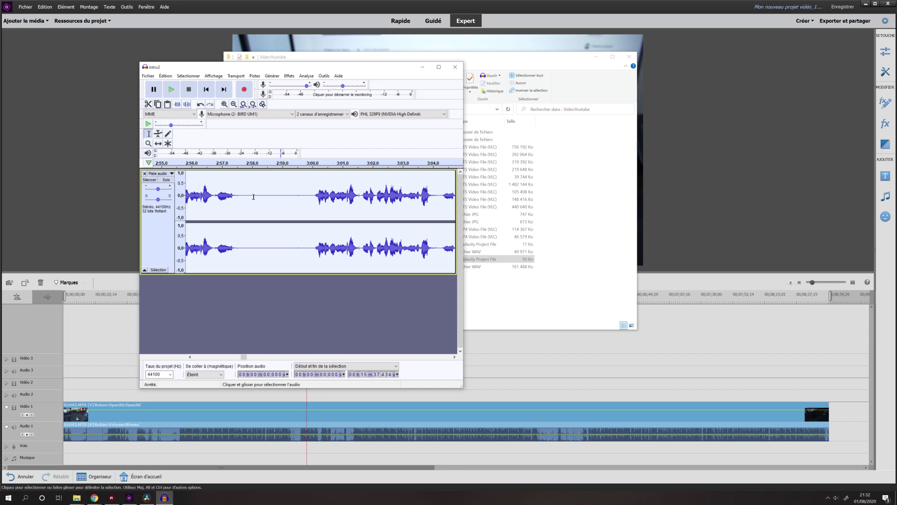
- Open the audio export with intro2.wav as the 16-bit WAV target, and cancel it
left_click(148, 76)
mouse_move(185, 133)
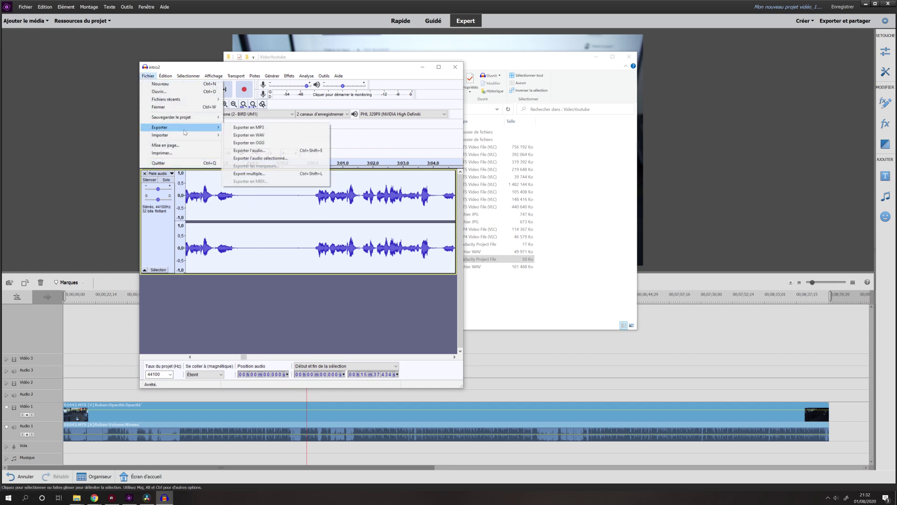
left_click(249, 150)
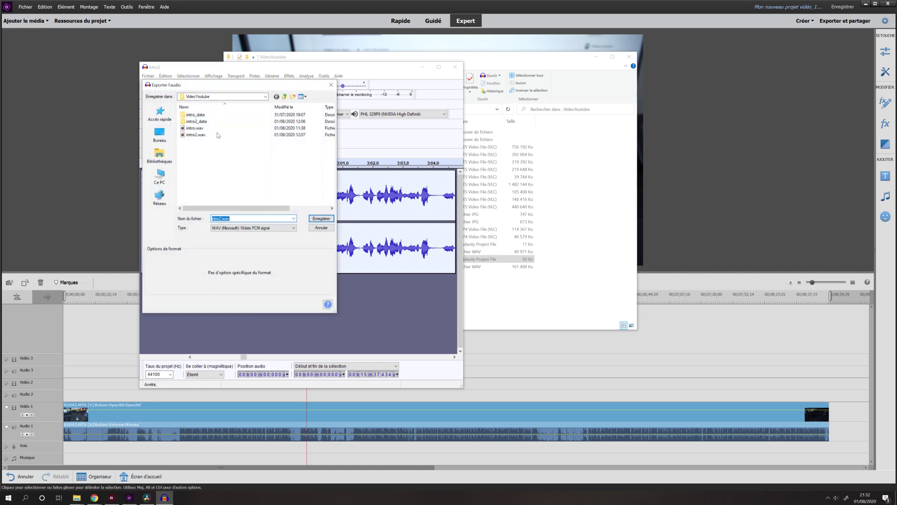
left_click(196, 137)
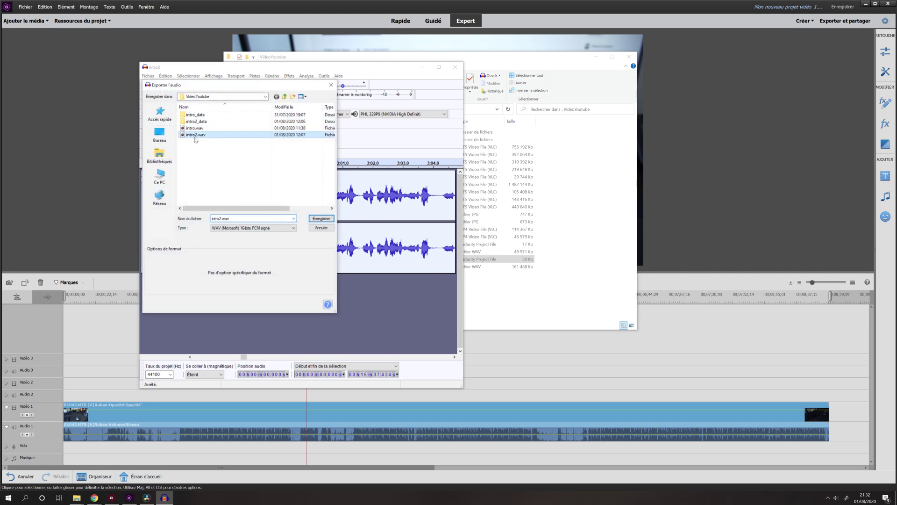
left_click(320, 228)
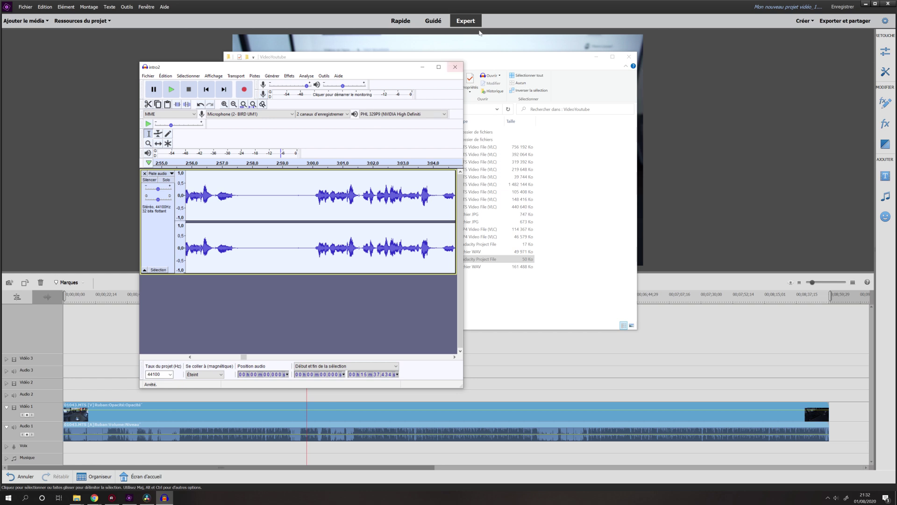
- Close the Audacity project and place intro2.wav from the VideoYoutube folder on the Voix track in Premiere Elements
left_click(456, 68)
left_click(319, 227)
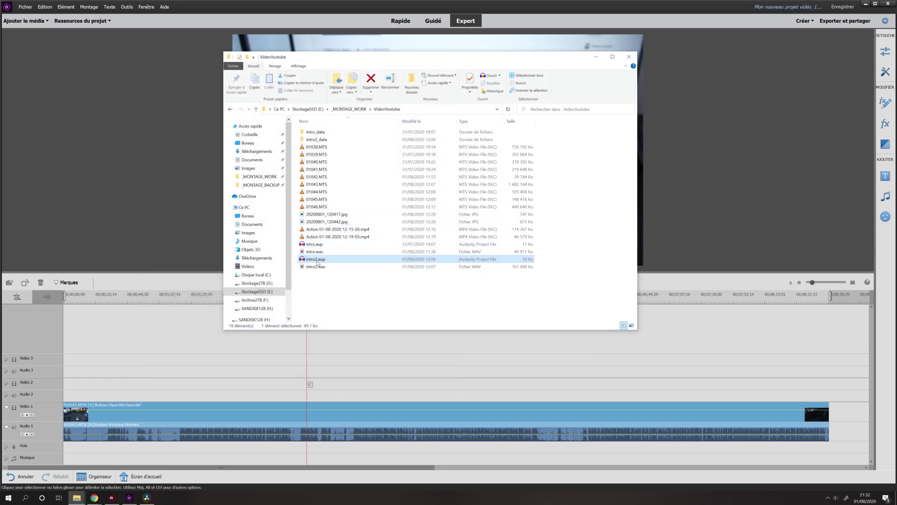
left_click(317, 267)
left_click_drag(314, 268, 4, 456)
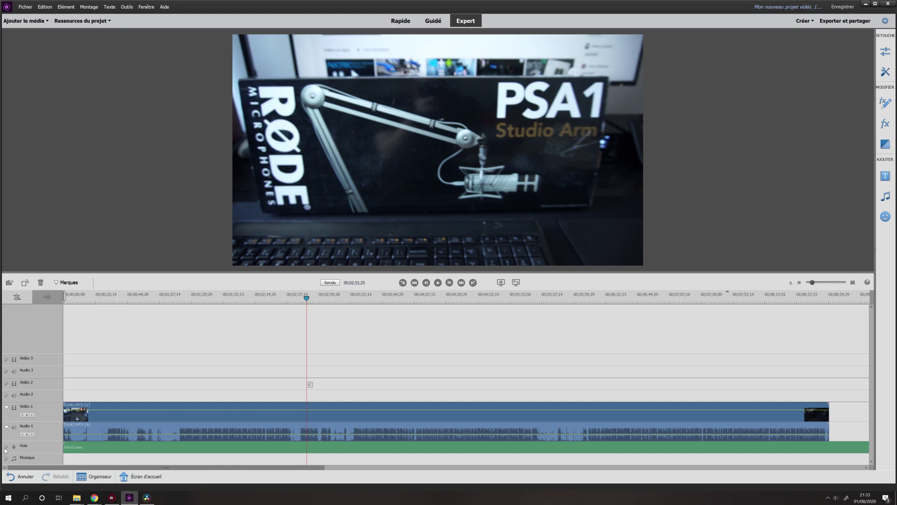
- Expand the Voix track and shift the intro2.wav clip to line up its waveform with Audio 1 near 00;01;22;04
left_click(7, 447)
left_click_drag(189, 298, 180, 301)
left_click(853, 282)
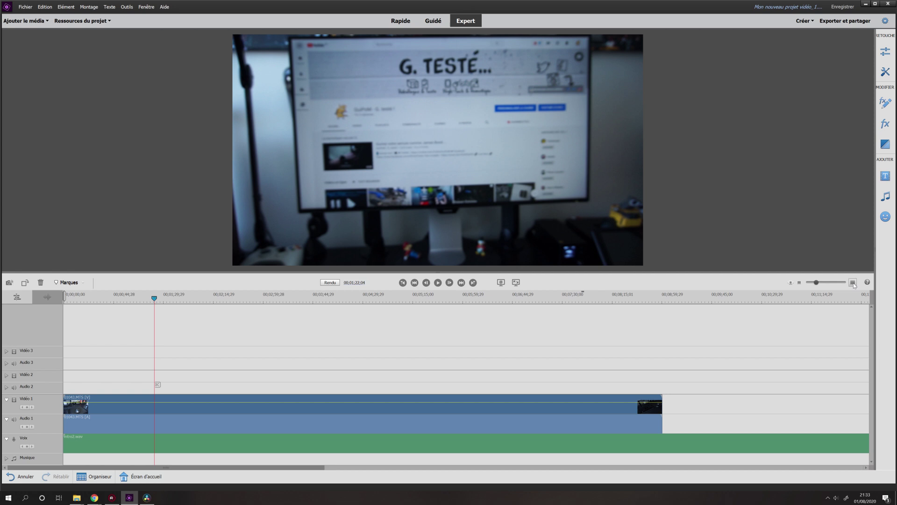
left_click(853, 282)
left_click_drag(473, 440, 502, 441)
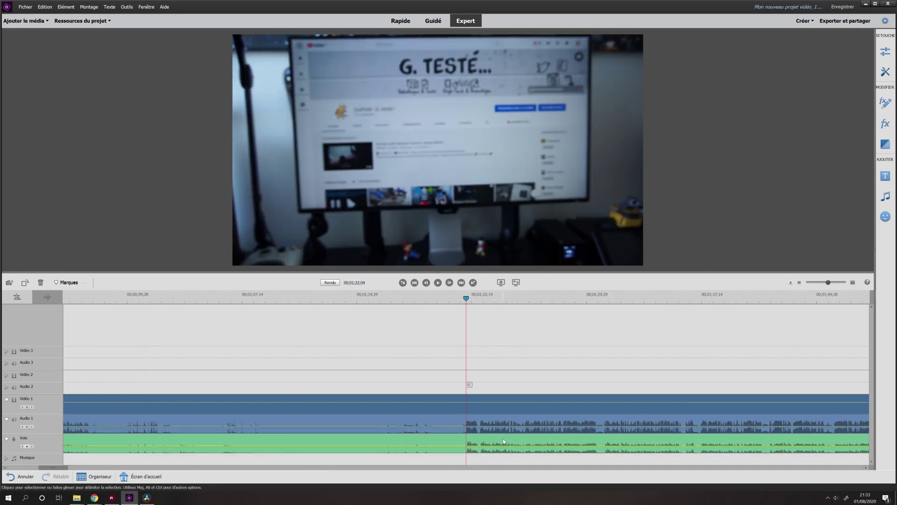
- Fine-tune the voice clip's alignment with the Audio 1 waveform and check it up to 00;01;23;03
left_click(853, 283)
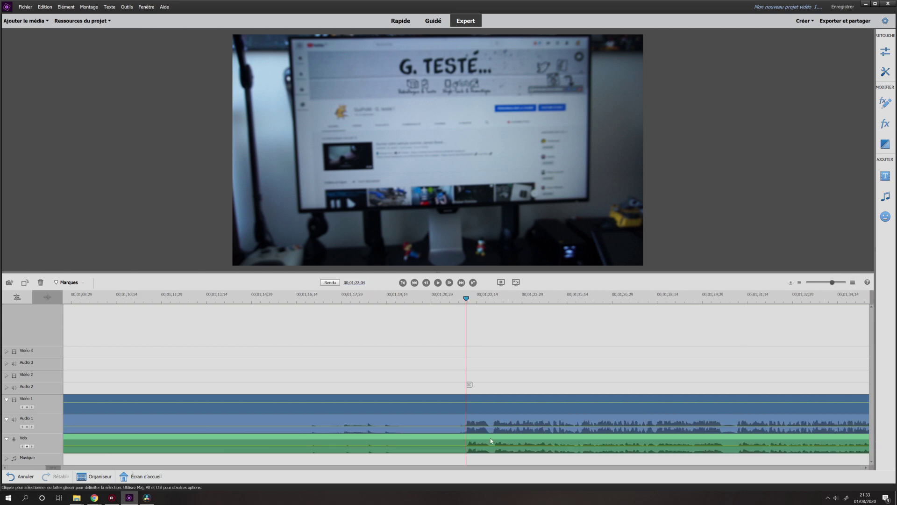
left_click_drag(491, 440, 489, 439)
left_click(471, 300)
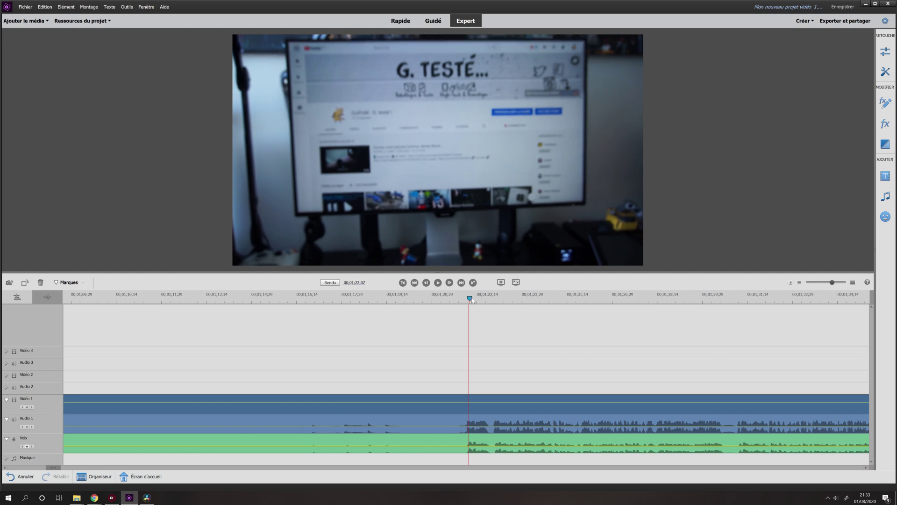
left_click_drag(471, 299, 495, 299)
left_click_drag(501, 435, 505, 436)
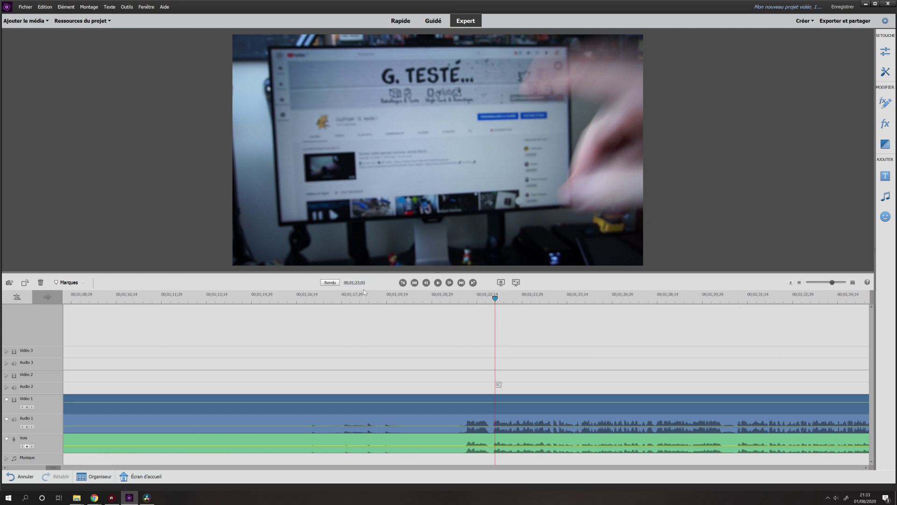
- Bring up the DaVinci Resolve window, minimize it, and check the Premiere Elements timeline at 00;01;21;24 and 00;01;23;18
left_click(146, 498)
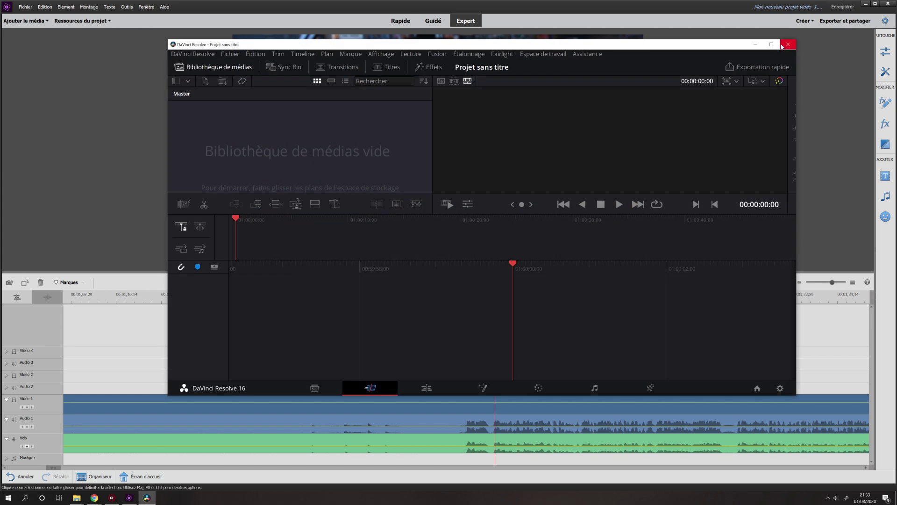
left_click(755, 44)
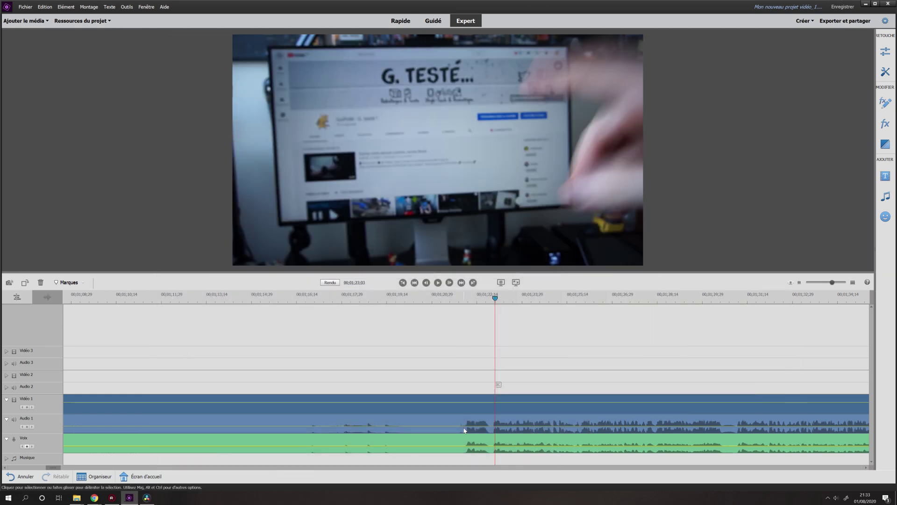
left_click(456, 419)
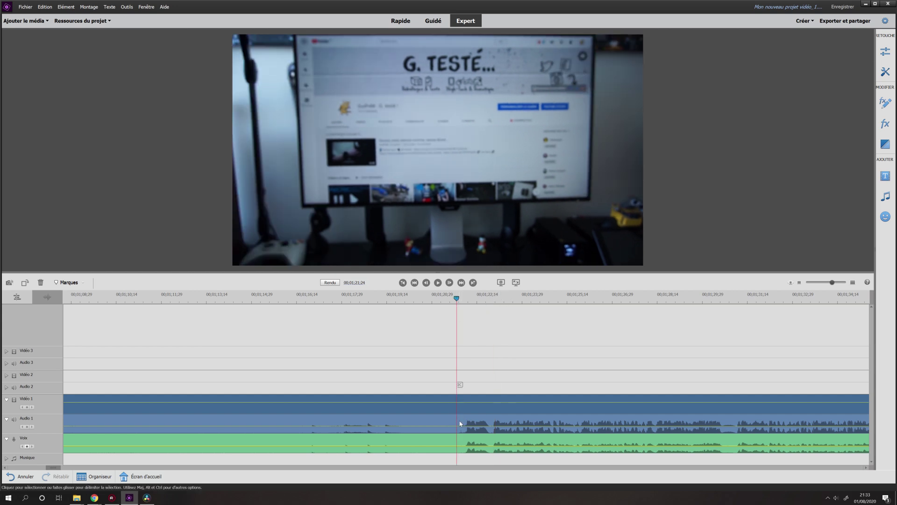
left_click(511, 421)
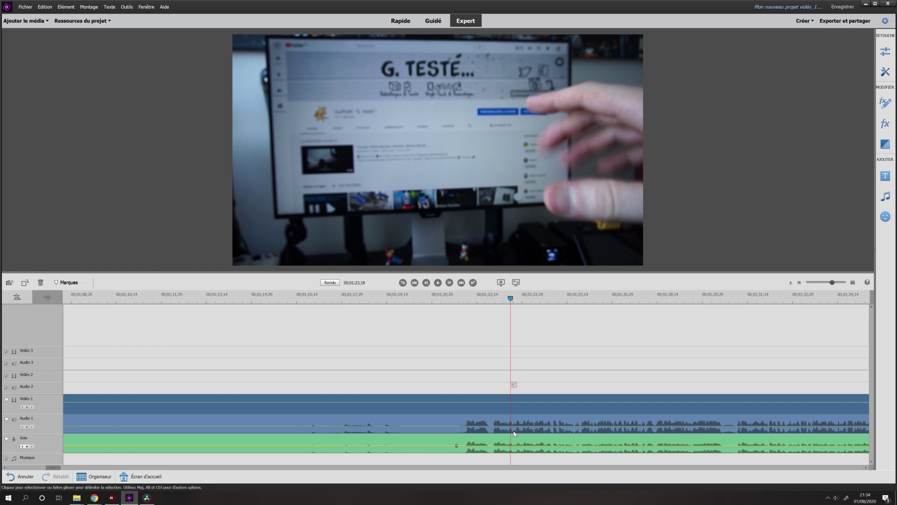
- Split the clips on all tracks at 00;01;19;27 and delete the video, audio and voice sections before the cut
key("minus")
key("minus")
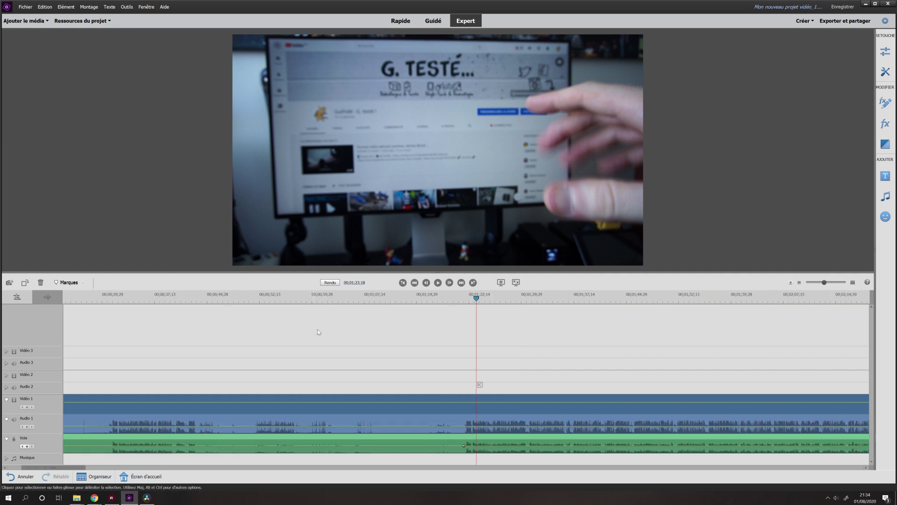
left_click(450, 299)
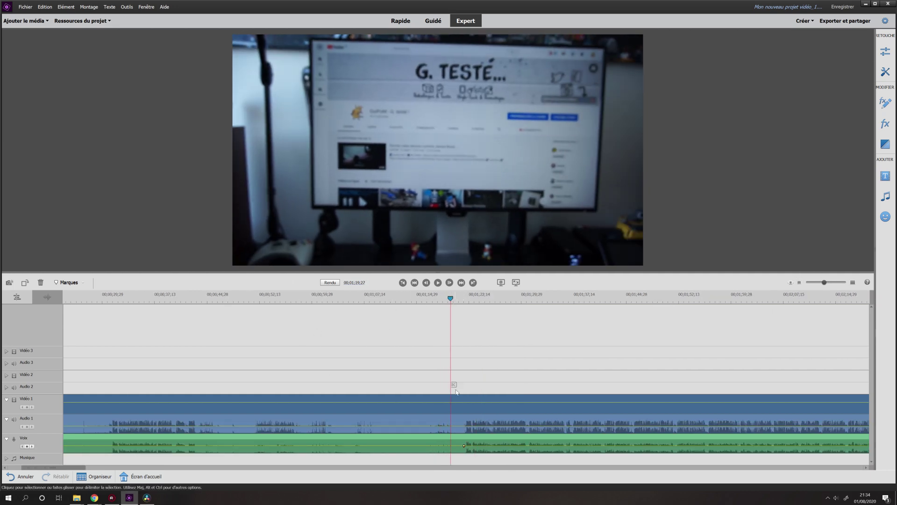
left_click(453, 384)
left_click(456, 409)
left_click_drag(425, 384, 344, 463)
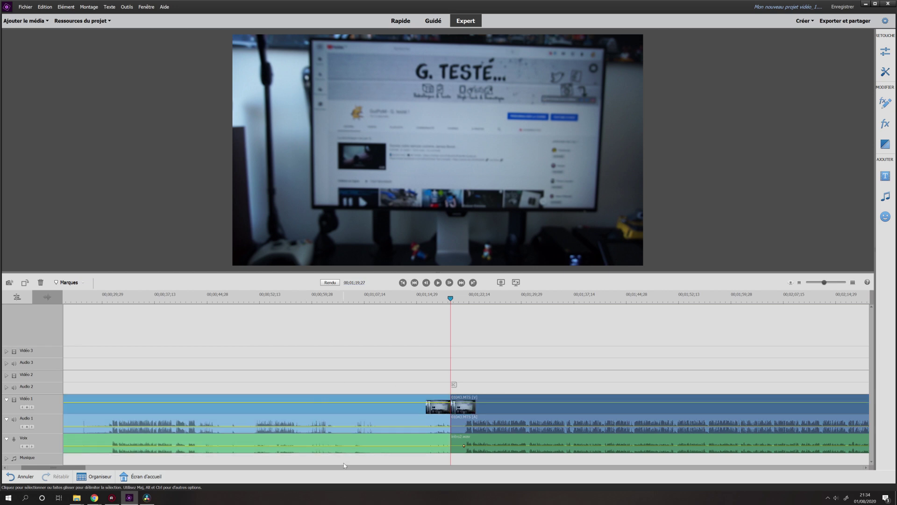
key("Delete")
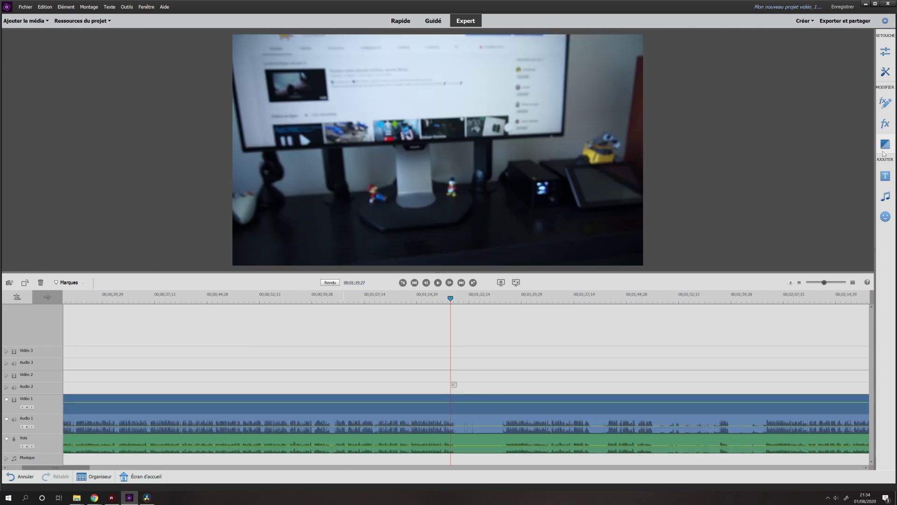
- Apply the frequently used transition Fondu au noir to the start of the Vidéo 1 clip and preview it at 00;00;00;28
left_click(885, 144)
left_click(821, 57)
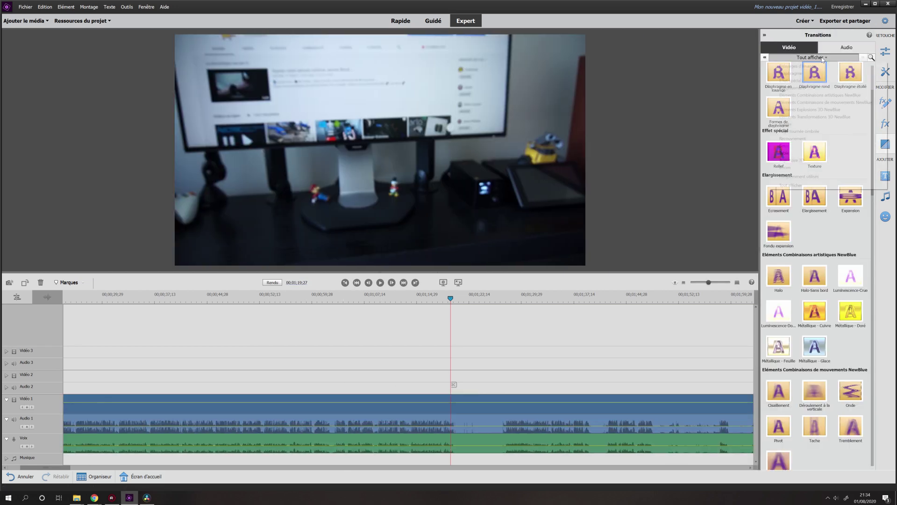
left_click(799, 177)
left_click_drag(814, 76, 254, 333)
scroll(363, 304, "up", 3)
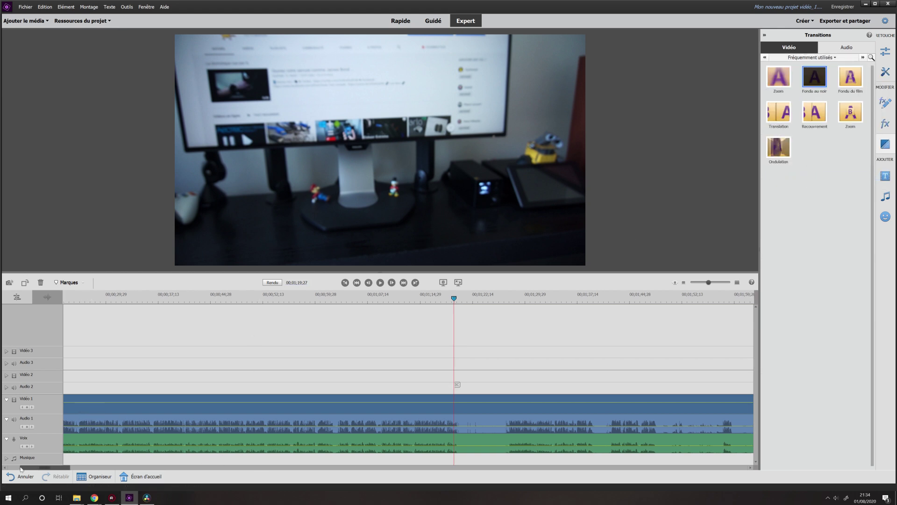
left_click_drag(814, 79, 164, 404)
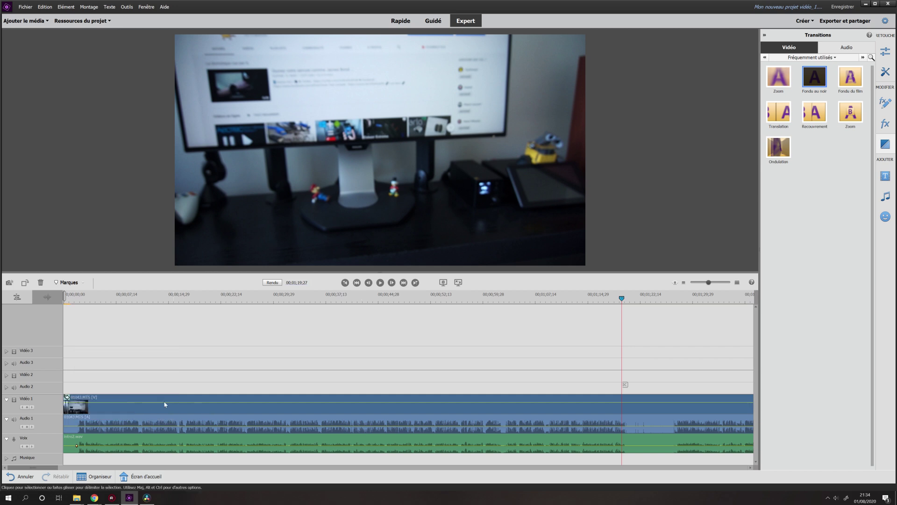
left_click(67, 302)
left_click_drag(67, 303, 69, 302)
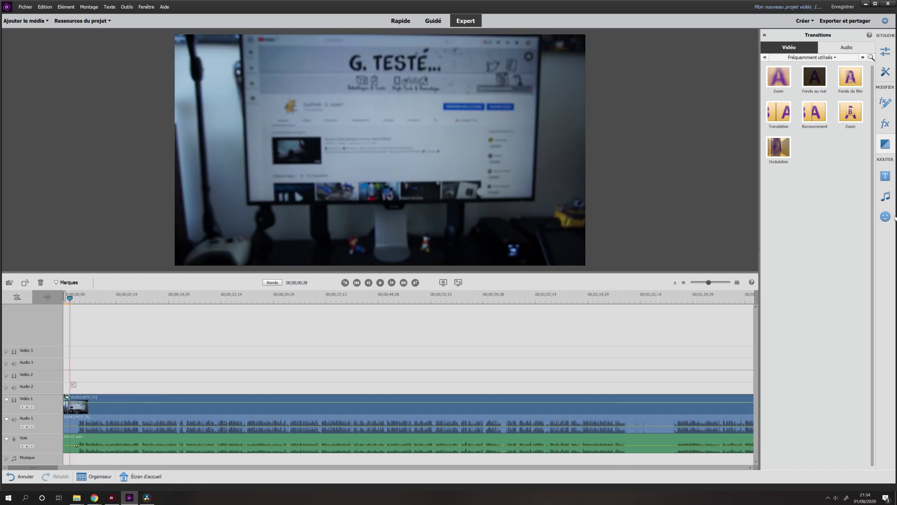
- Place the frequently used title Title_G.testé at the start of the Vidéo 2 track and open its TEXT TWO line for editing
left_click(885, 176)
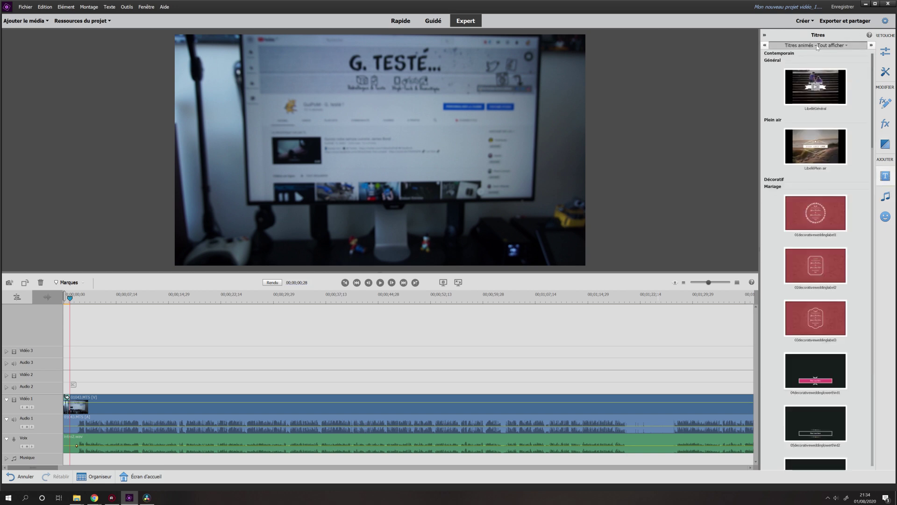
left_click(819, 46)
left_click(815, 71)
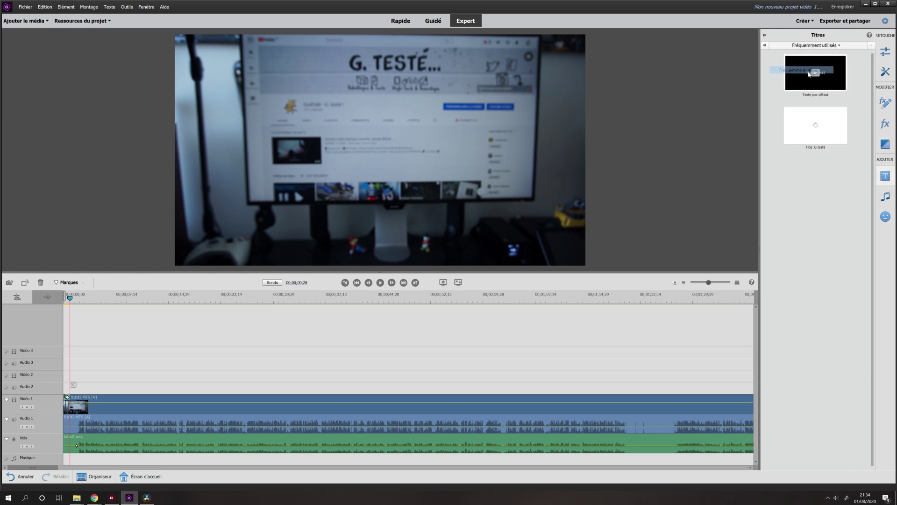
left_click_drag(825, 119, 66, 376)
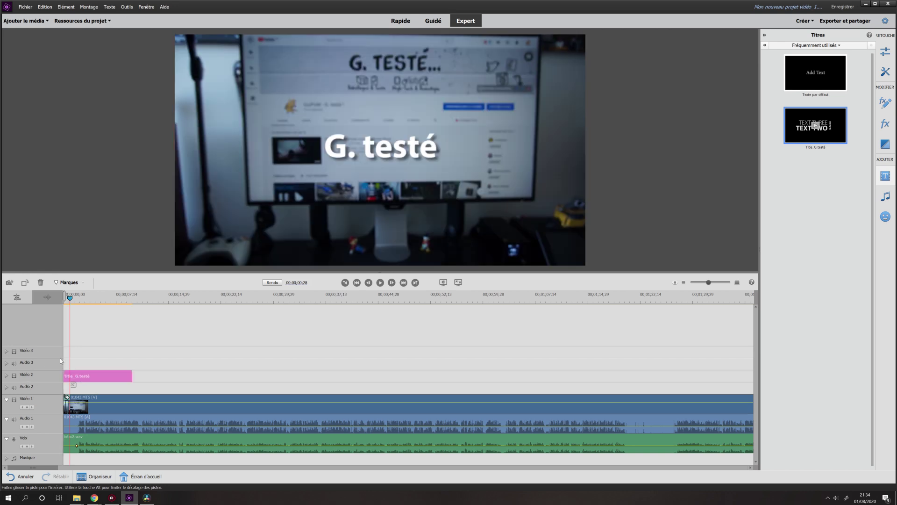
double_click(443, 138)
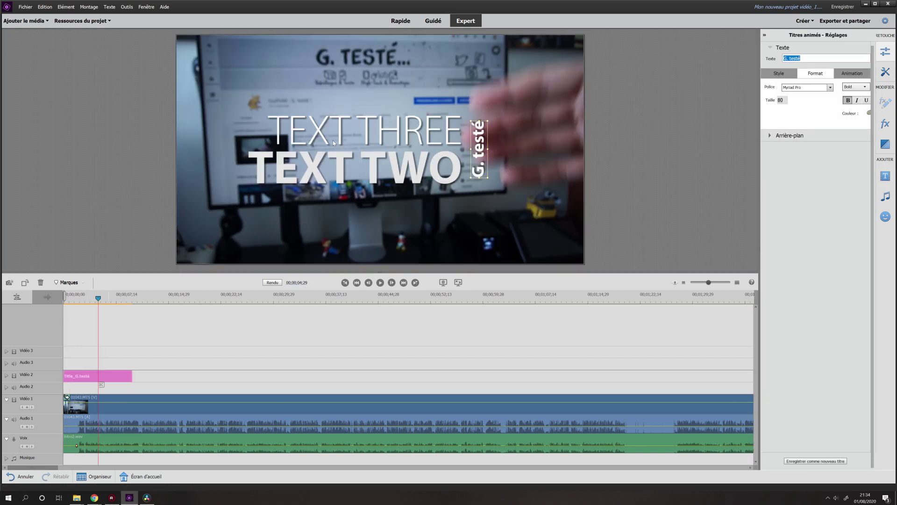
left_click(340, 155)
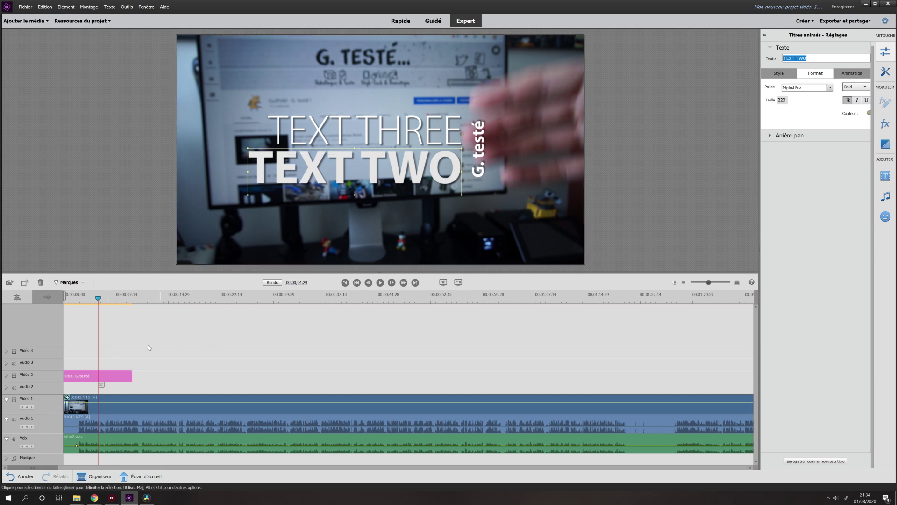
- Add the default text title to the Vidéo 2 track at about 00;01;28;10
left_click_drag(100, 302, 166, 303)
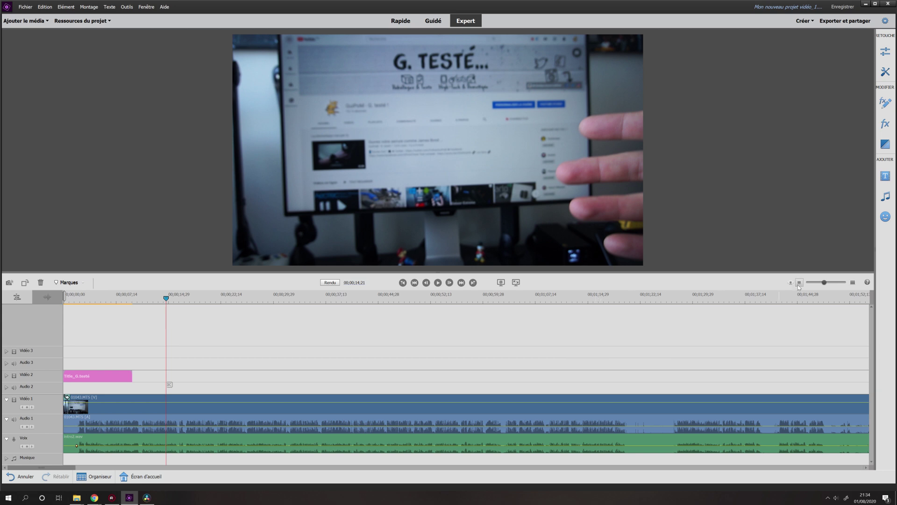
left_click(799, 282)
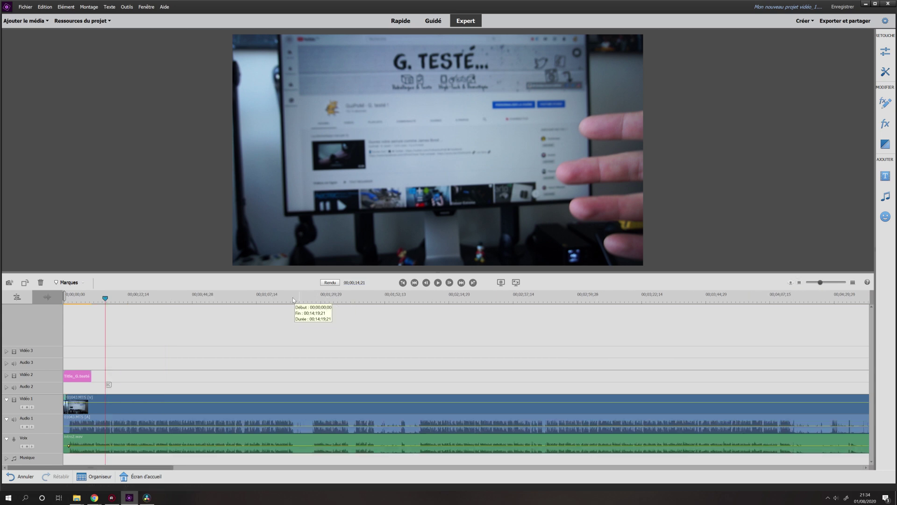
left_click(318, 299)
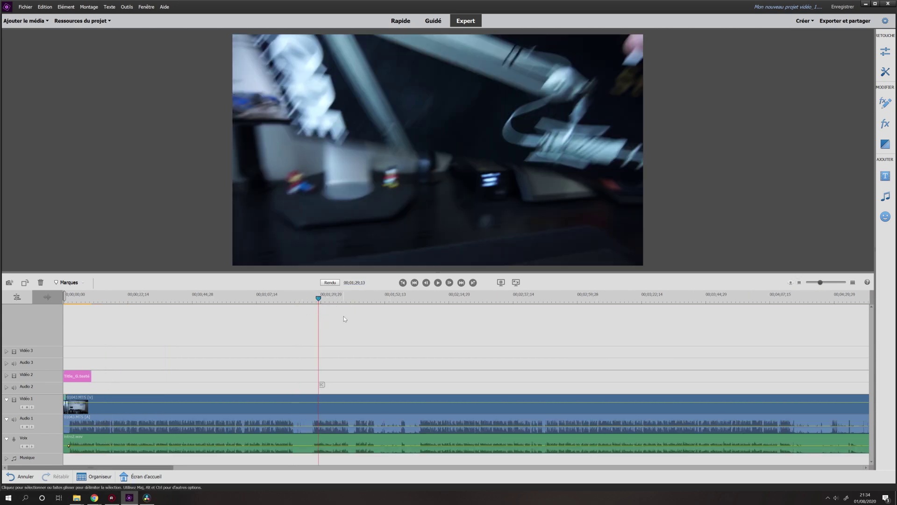
left_click(886, 176)
left_click_drag(816, 93, 318, 376)
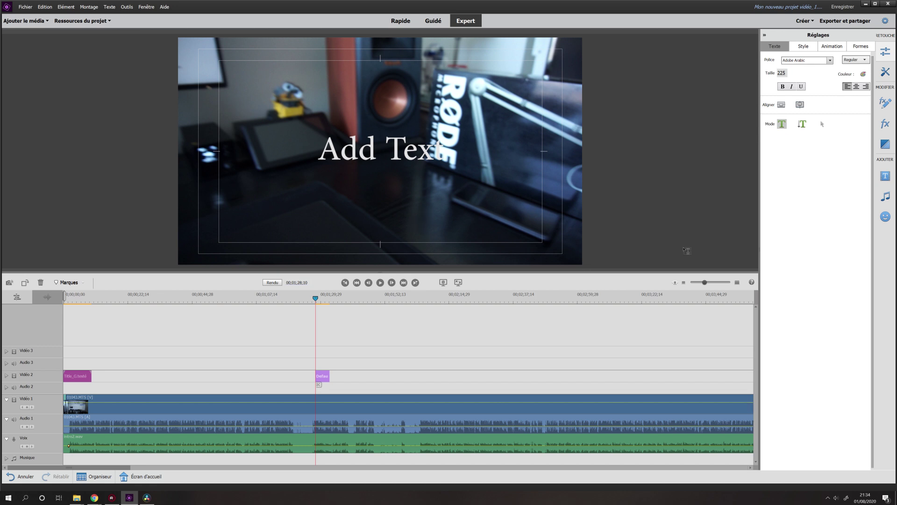
- Review the advanced export settings of the personalised Youtube 1080p25 device preset and close the export without saving
left_click(845, 20)
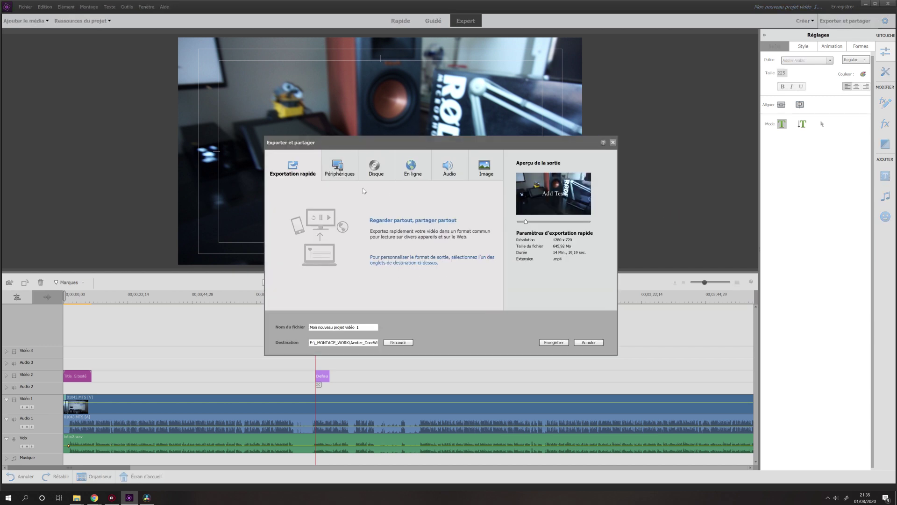
left_click(338, 167)
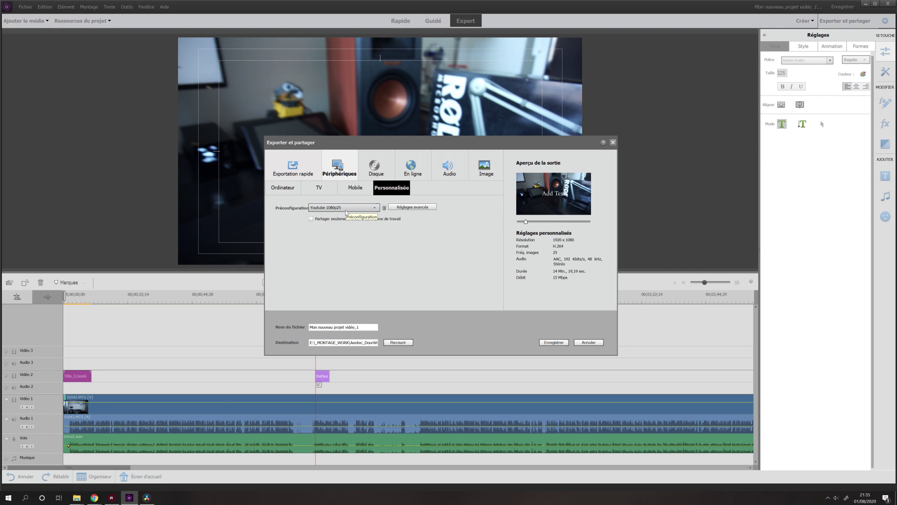
left_click(412, 207)
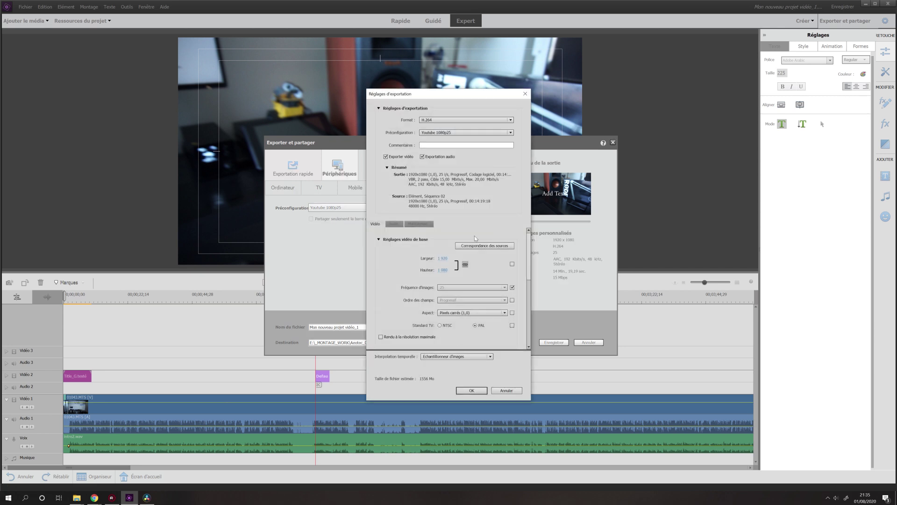
scroll(445, 294, "down", 5)
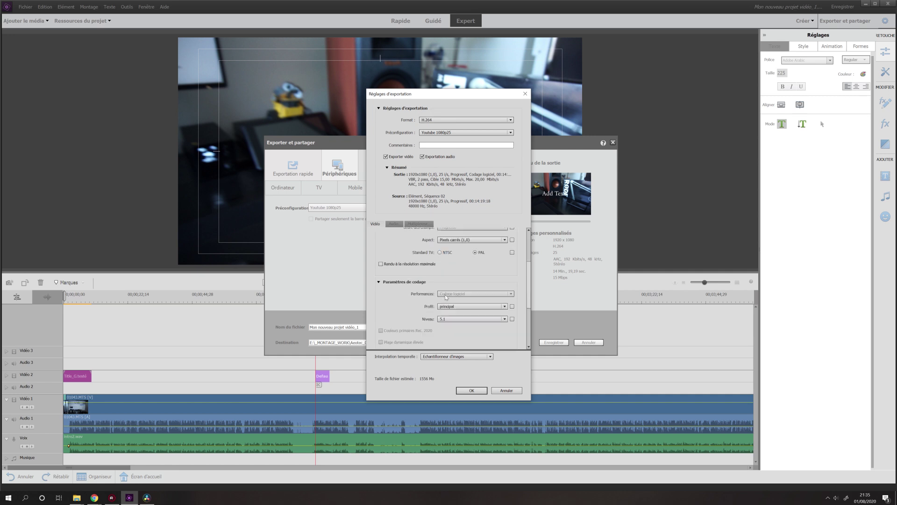
scroll(447, 296, "down", 3)
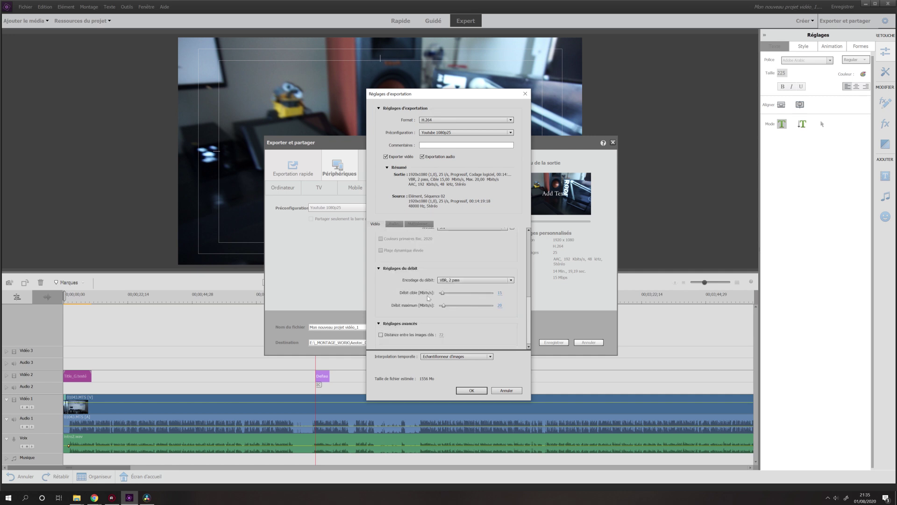
left_click(510, 392)
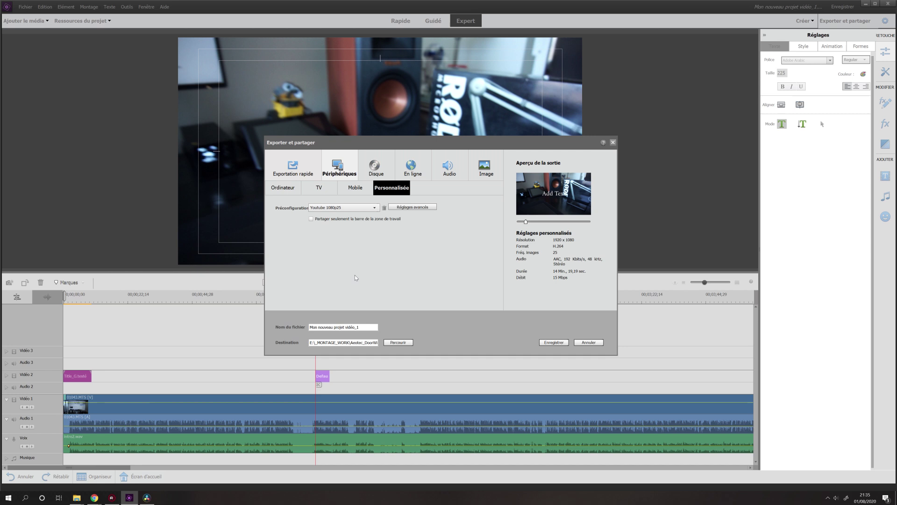
key("Escape")
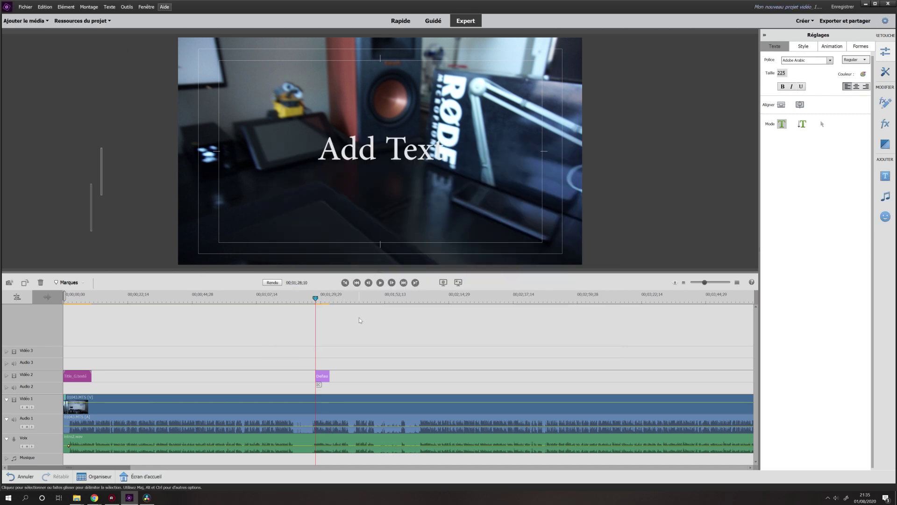
left_click(355, 409)
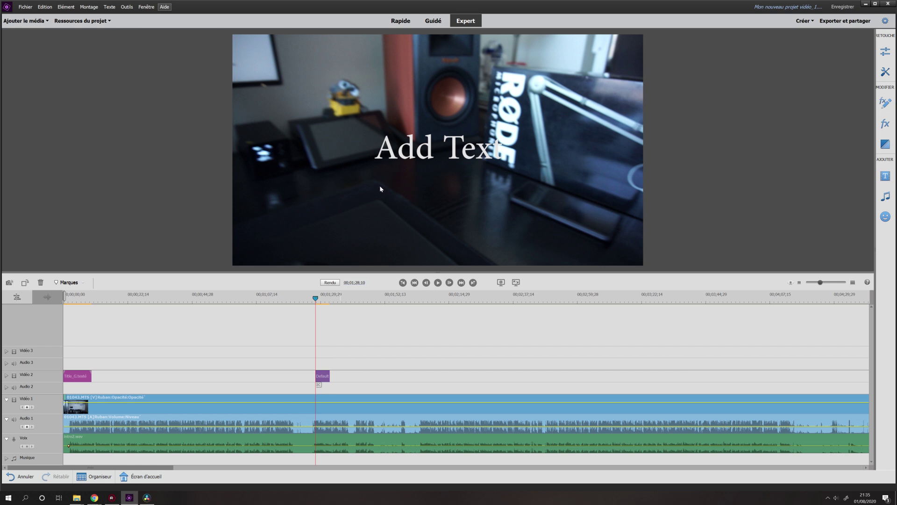
- Switch to DaVinci Resolve and look at its Montage page and its colour grading page
left_click(146, 498)
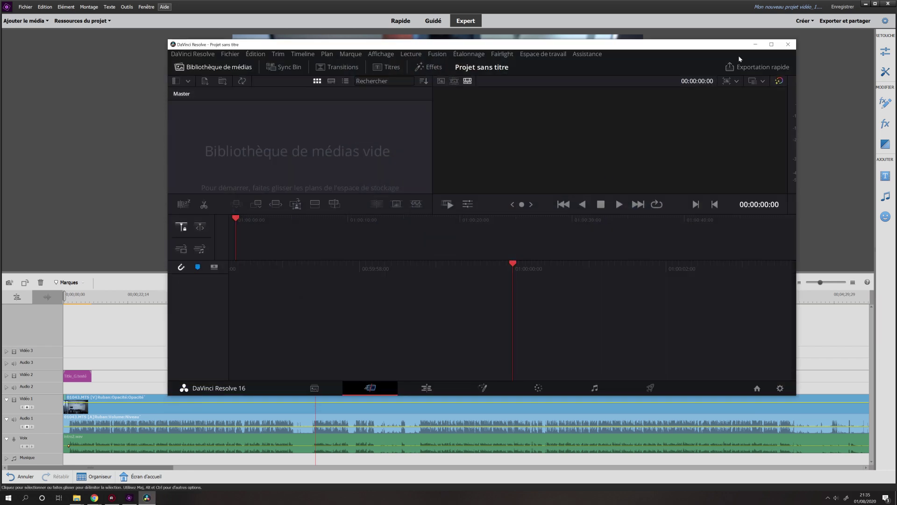
left_click(755, 44)
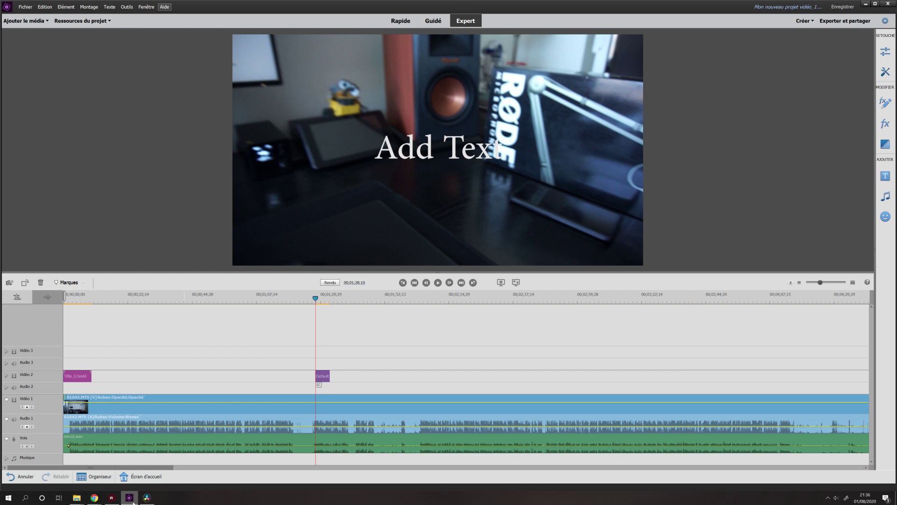
mouse_move(131, 498)
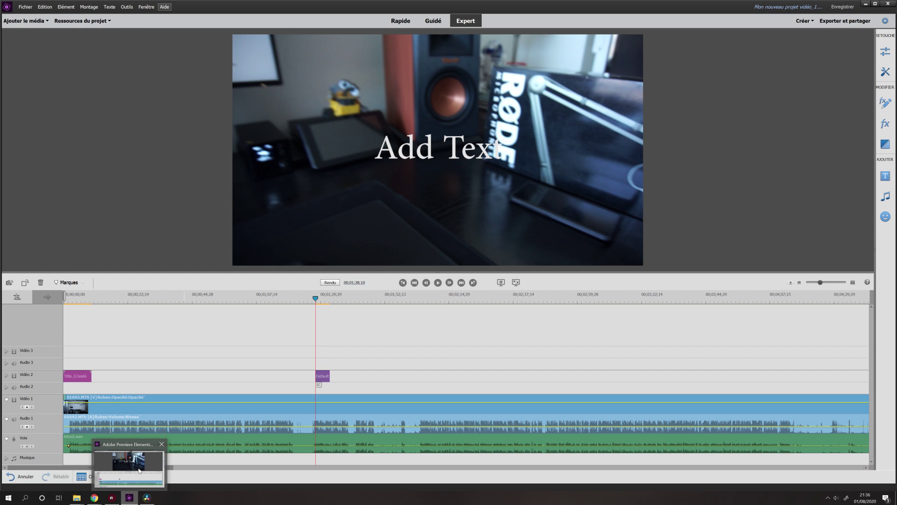
left_click(147, 498)
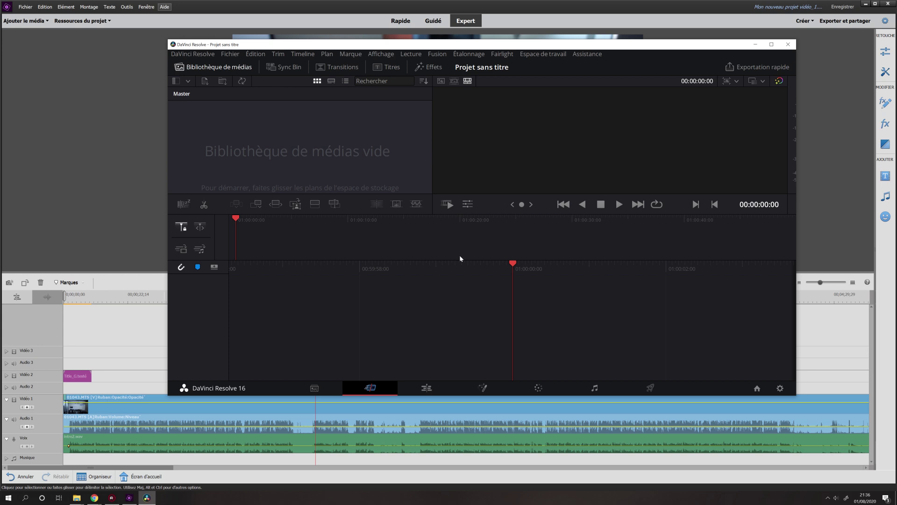
left_click(427, 388)
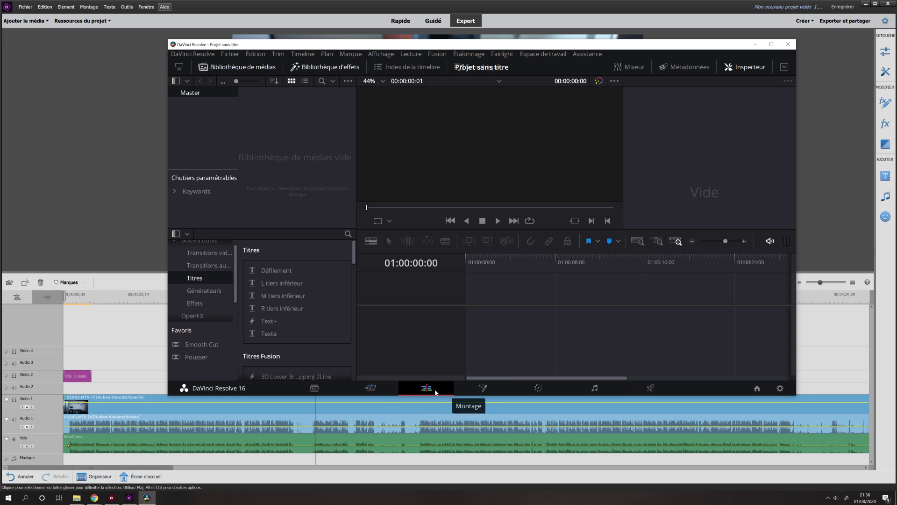
left_click(539, 388)
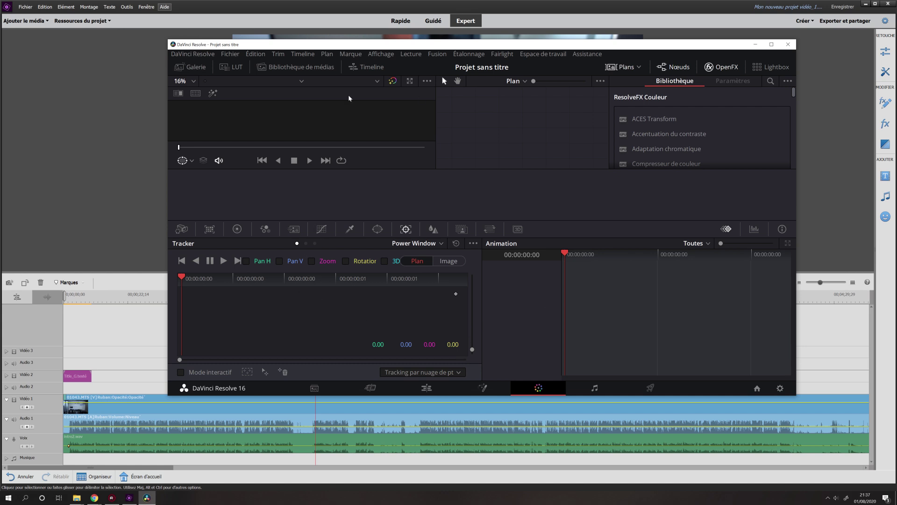
- Examine the OpenFX categories in the effects library of the Fusion page and close DaVinci Resolve
left_click(482, 388)
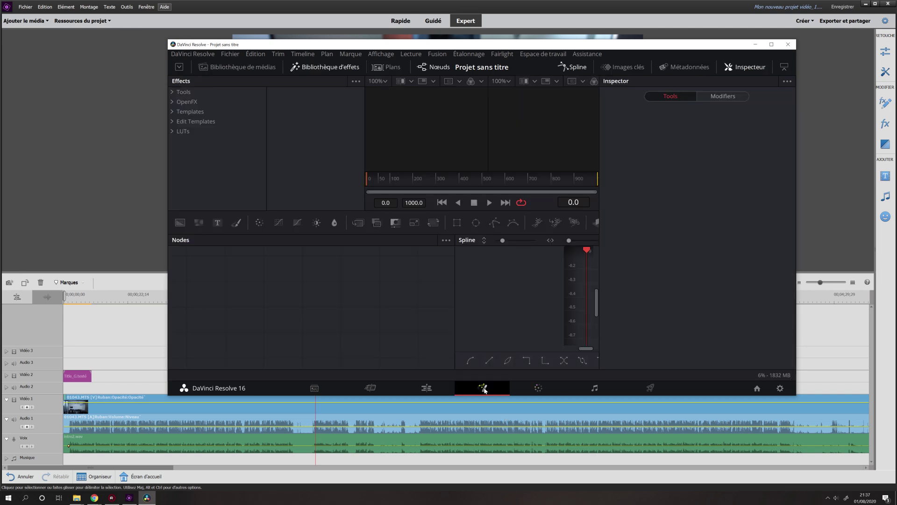
left_click(172, 102)
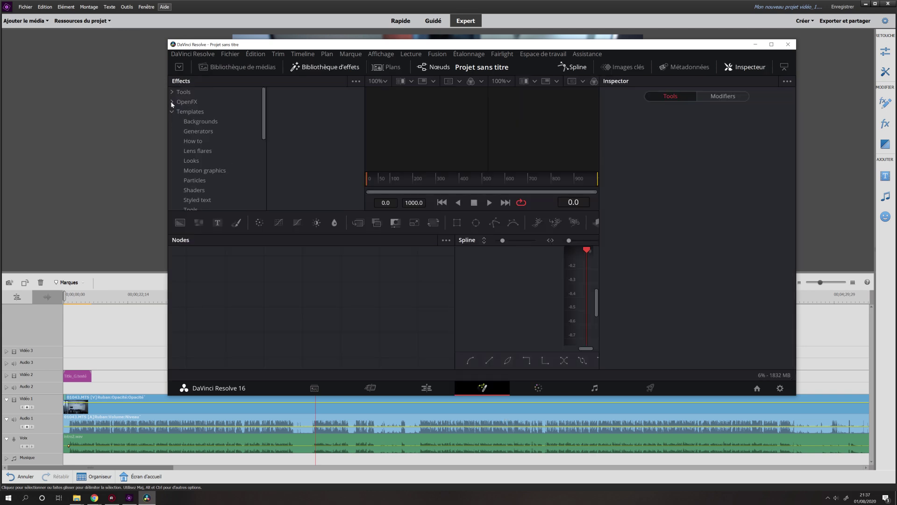
scroll(206, 102, "down", 1)
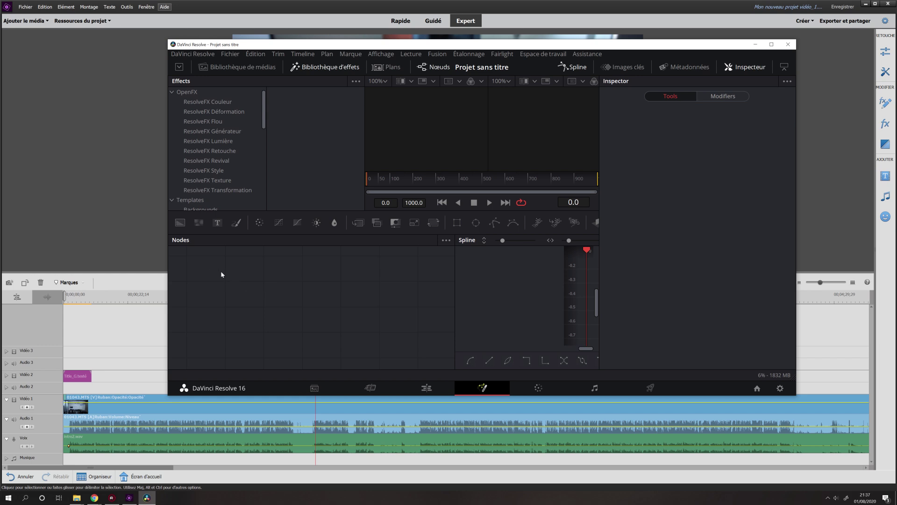
left_click(791, 46)
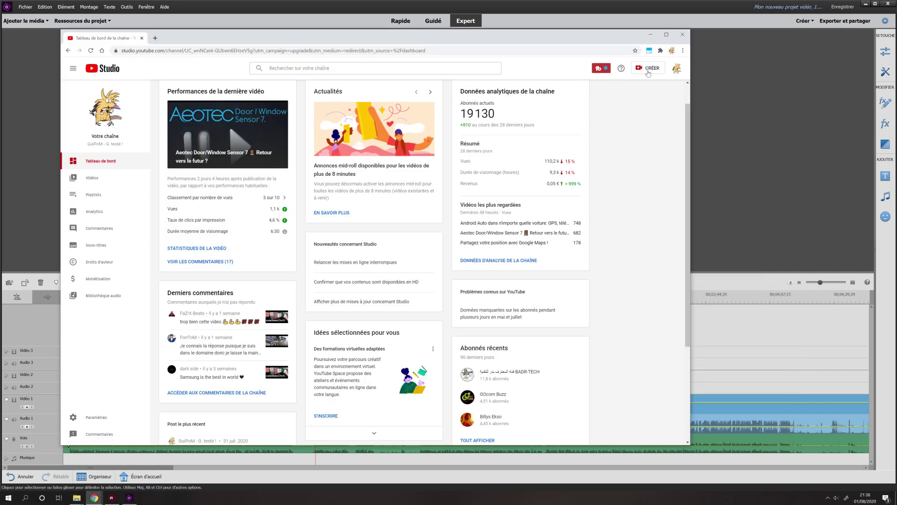
- Start a video upload in YouTube Studio using 01038.MTS from the VideoYoutube folder
left_click(647, 71)
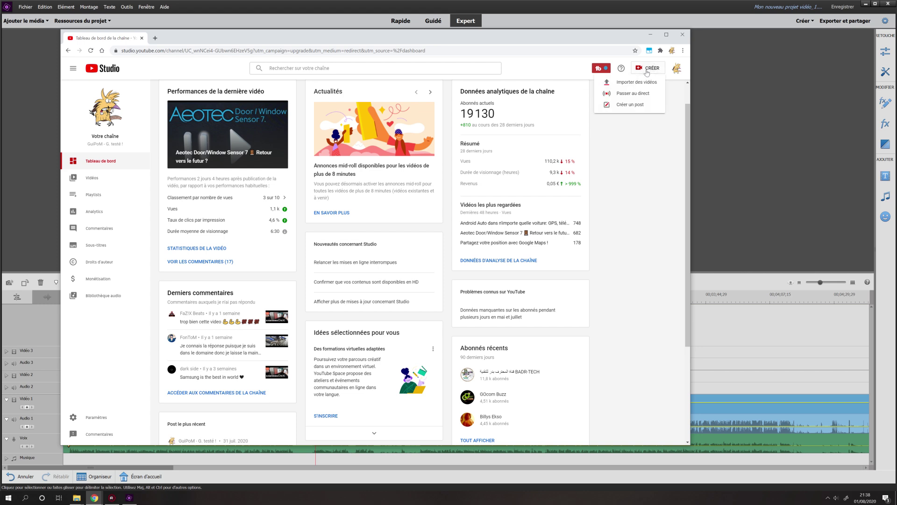
left_click(639, 84)
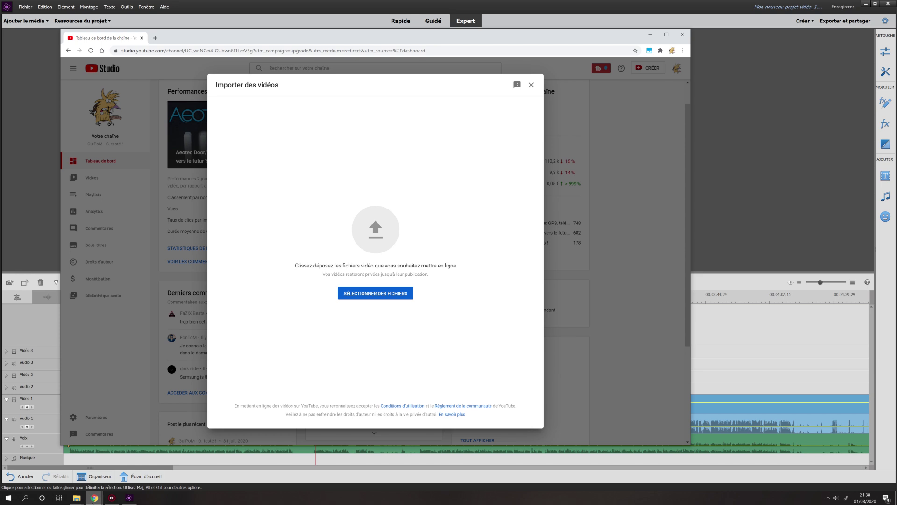
left_click(77, 498)
left_click(45, 469)
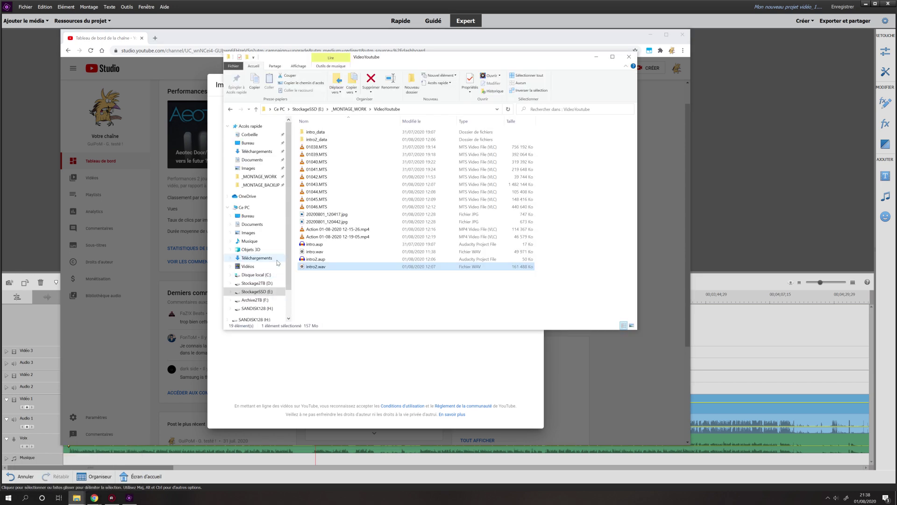
left_click_drag(379, 65, 606, 70)
left_click_drag(542, 151, 355, 347)
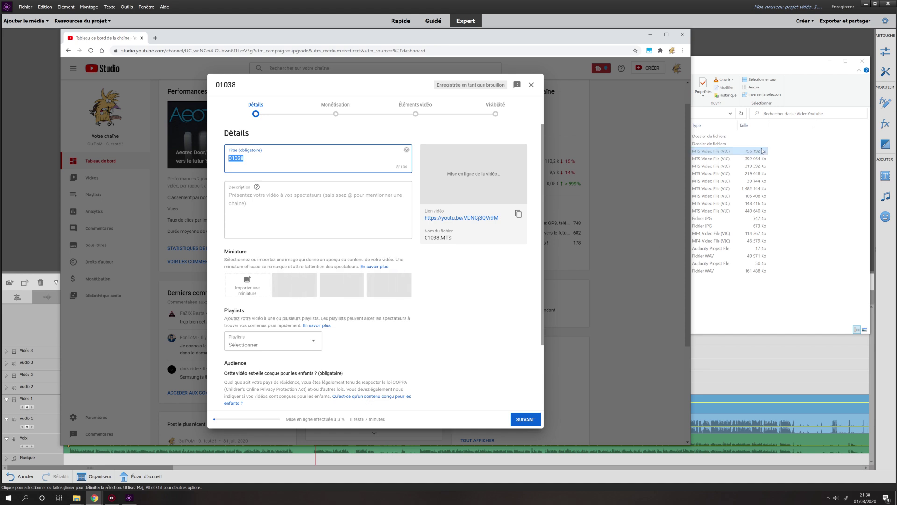
left_click(754, 155)
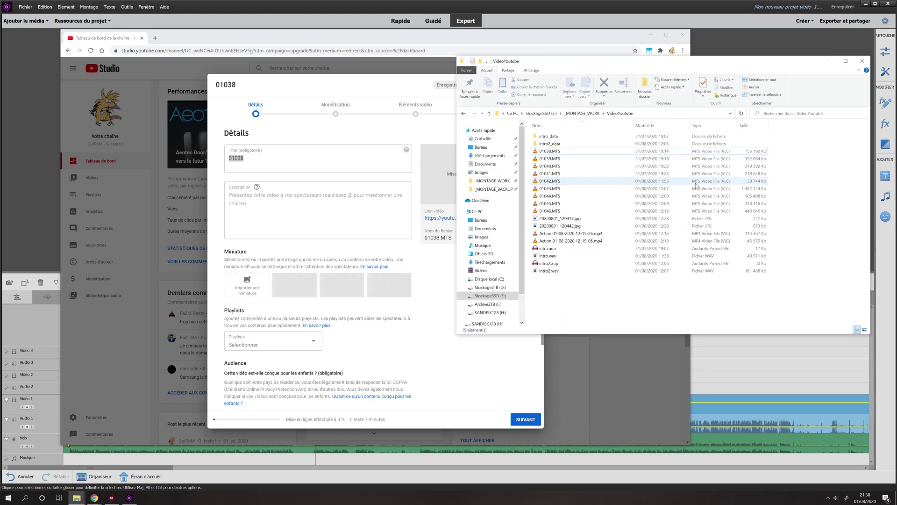
left_click(732, 159)
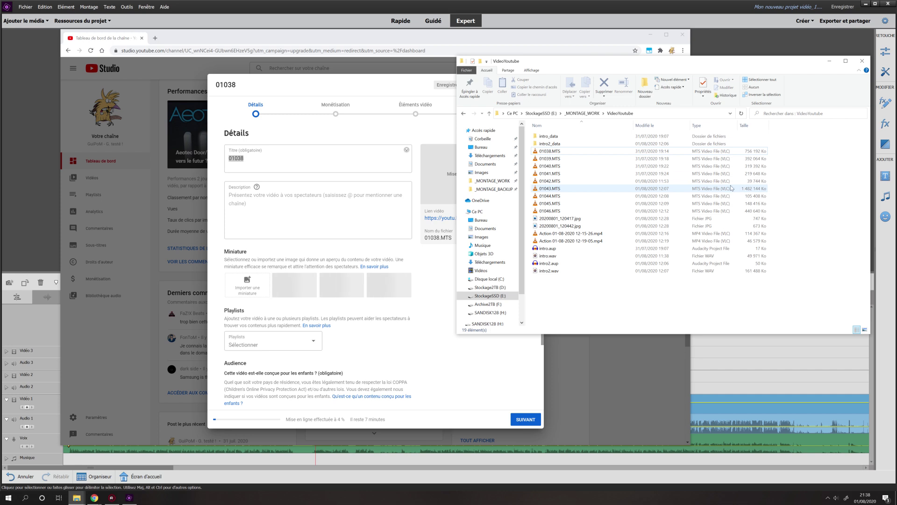
left_click(470, 399)
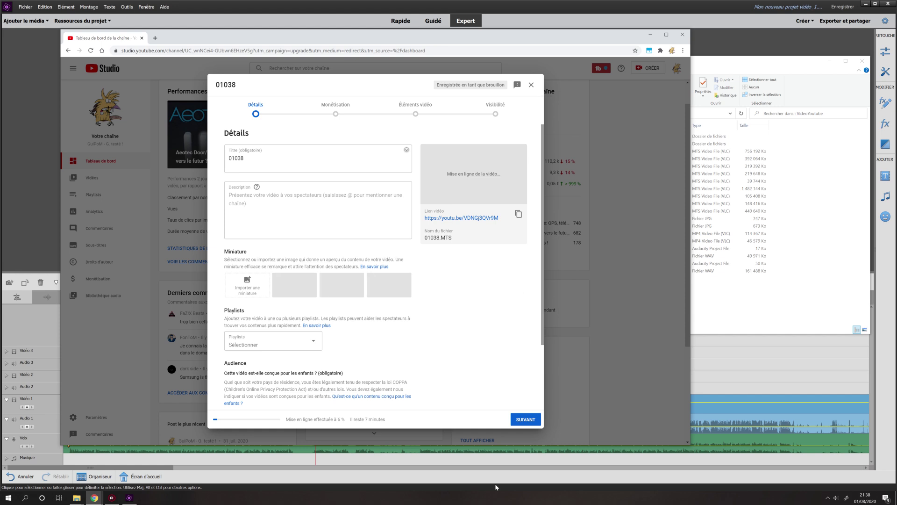
- Choose the monetisation option for video 01038, continue past the video elements stage and save it with Privée visibility
left_click(522, 420)
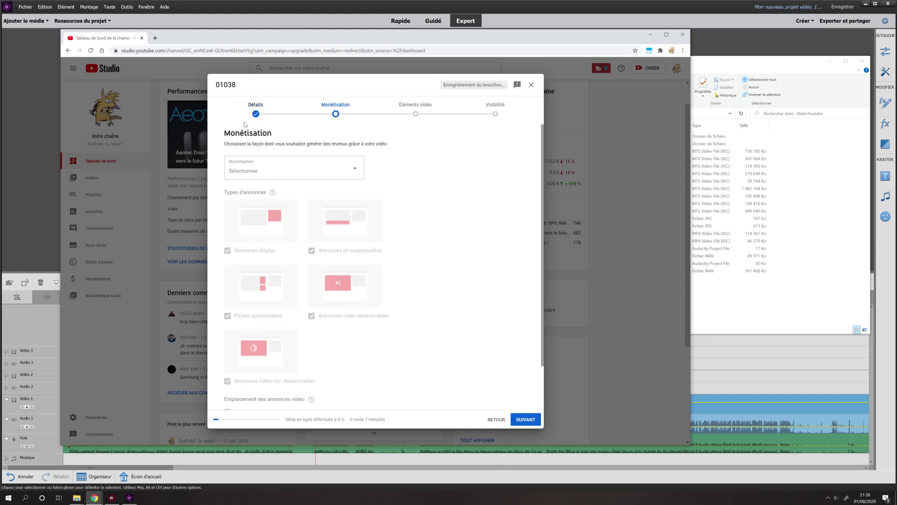
left_click(268, 173)
left_click(244, 182)
left_click(326, 203)
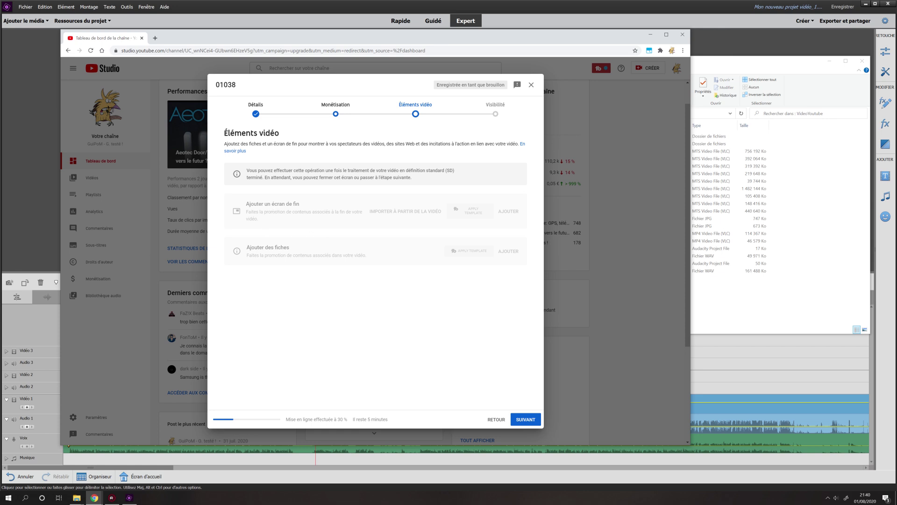
left_click(525, 420)
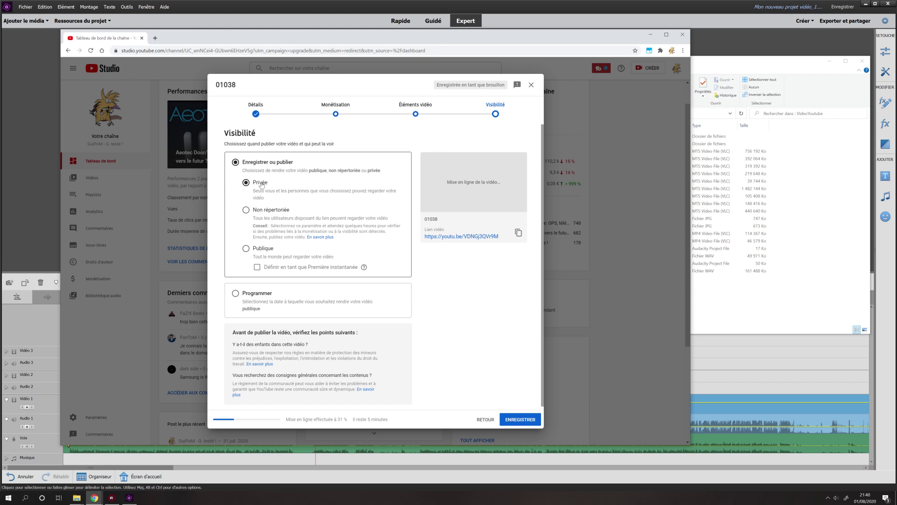
left_click(526, 418)
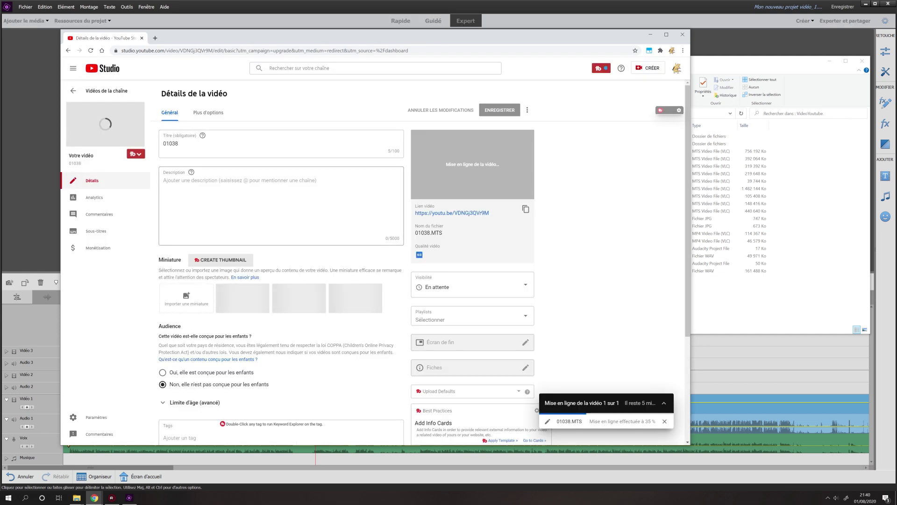
- Review the details fields of video 01038, then open the published Microsoft + Android video's details and examine its title
left_click(178, 144)
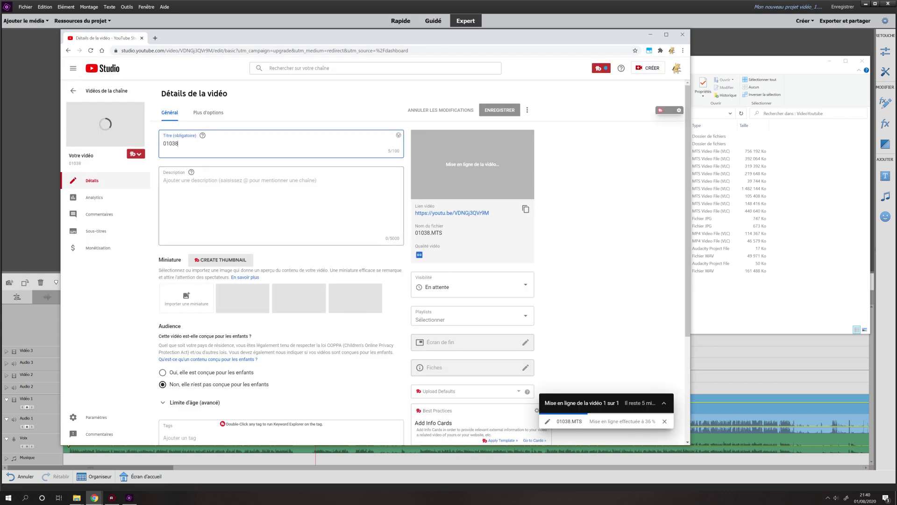
scroll(281, 233, "down", 2)
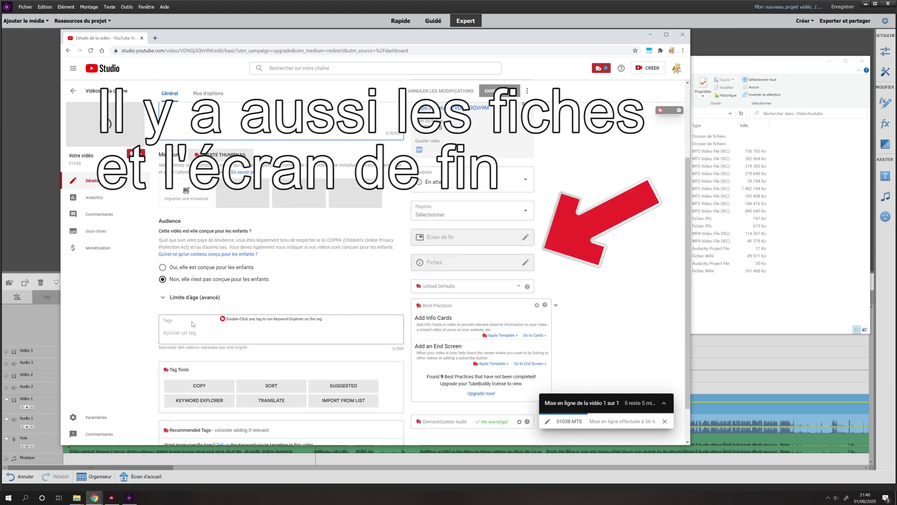
left_click(73, 90)
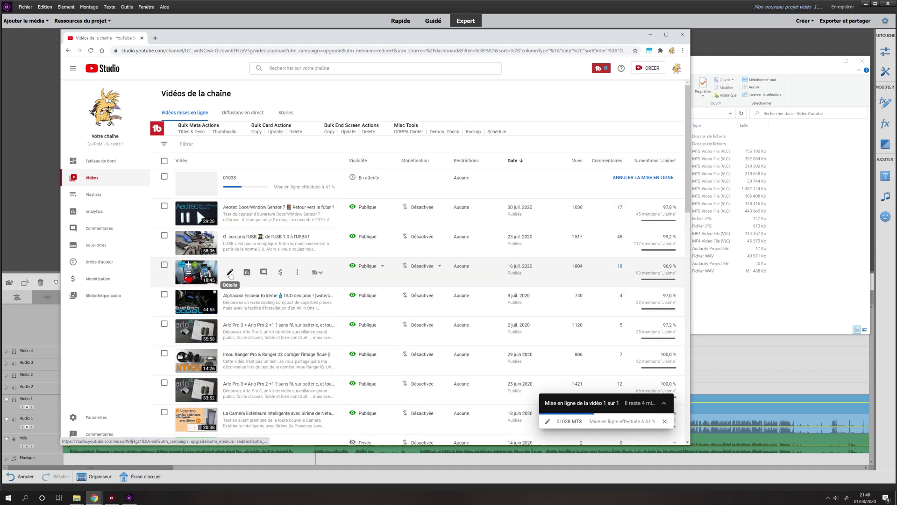
left_click(230, 273)
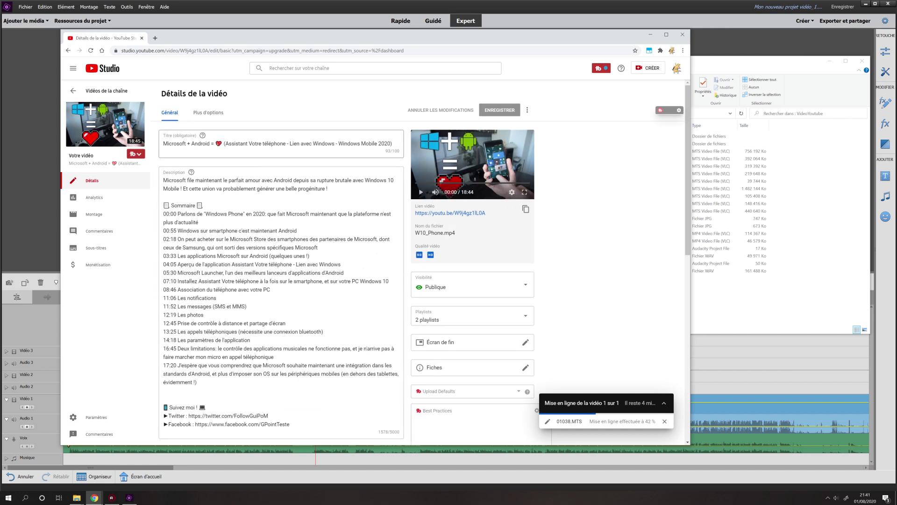
left_click_drag(177, 144, 300, 144)
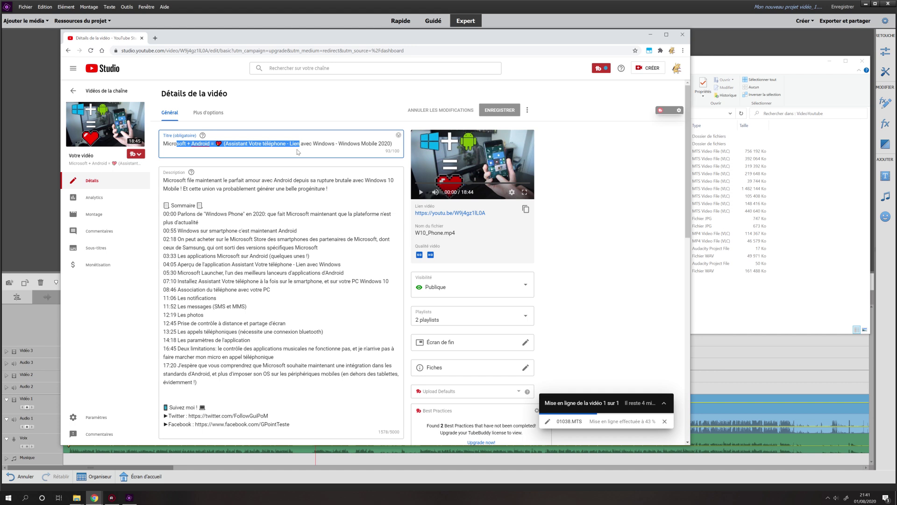
left_click(274, 144)
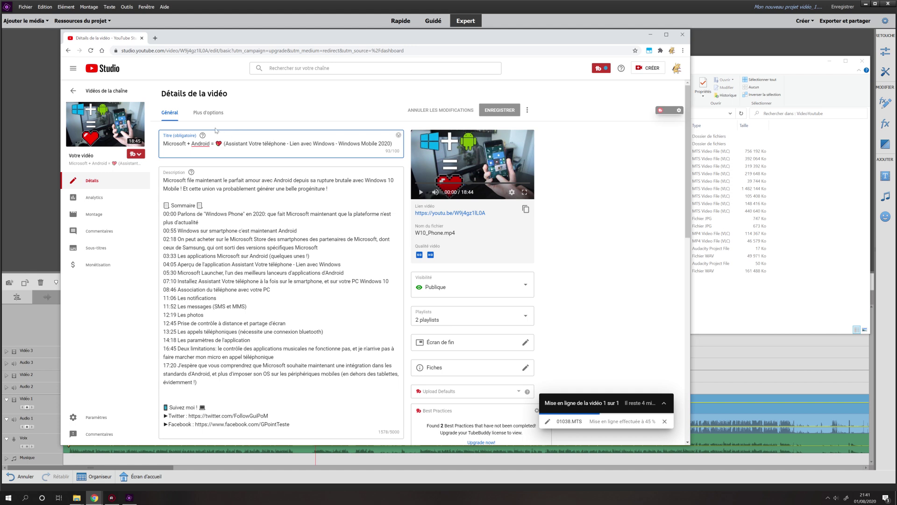
- Go to the description of the Microsoft + Android video and examine its timestamped Sommaire section
key("Tab")
key("shift+Left")
key("shift+Home")
key("shift+Up")
key("shift+Up")
key("shift+Up")
key("Left")
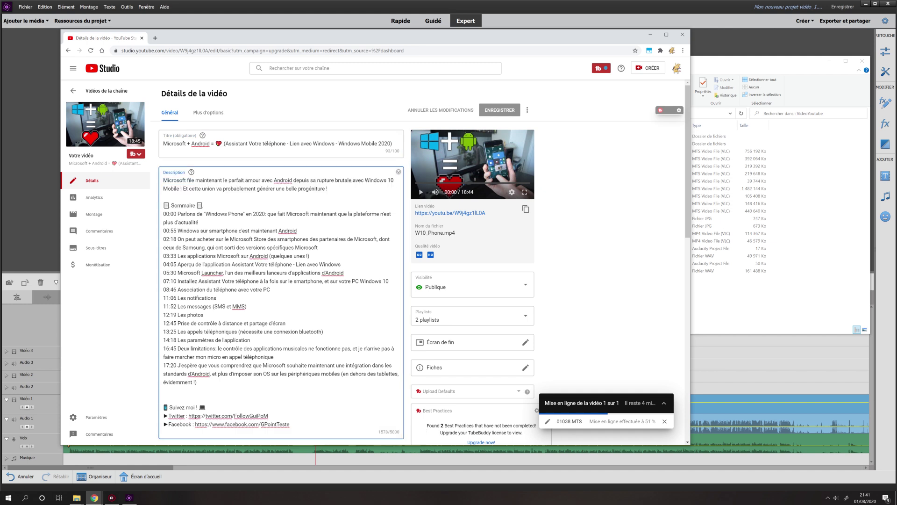
- Open the Microsoft + Android video's public page, pause playback, examine the chapters on its progress bar and close the page
left_click(462, 213)
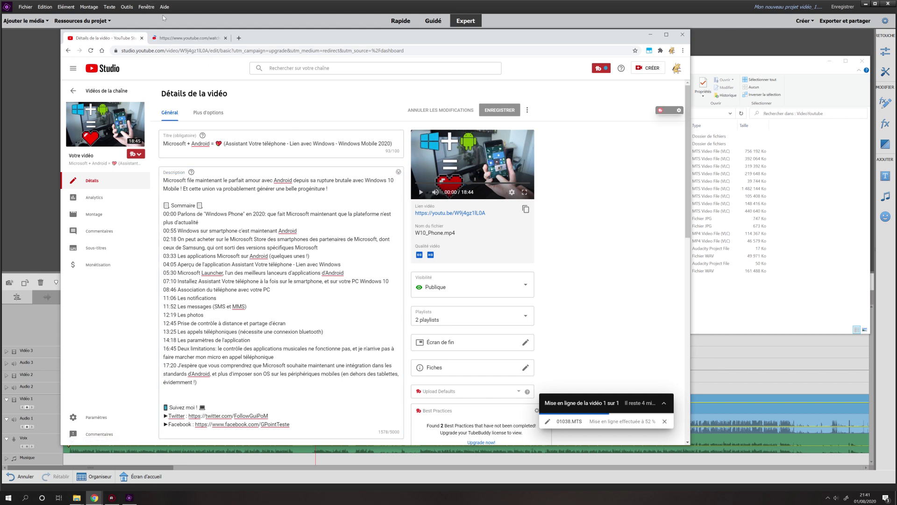
left_click(185, 38)
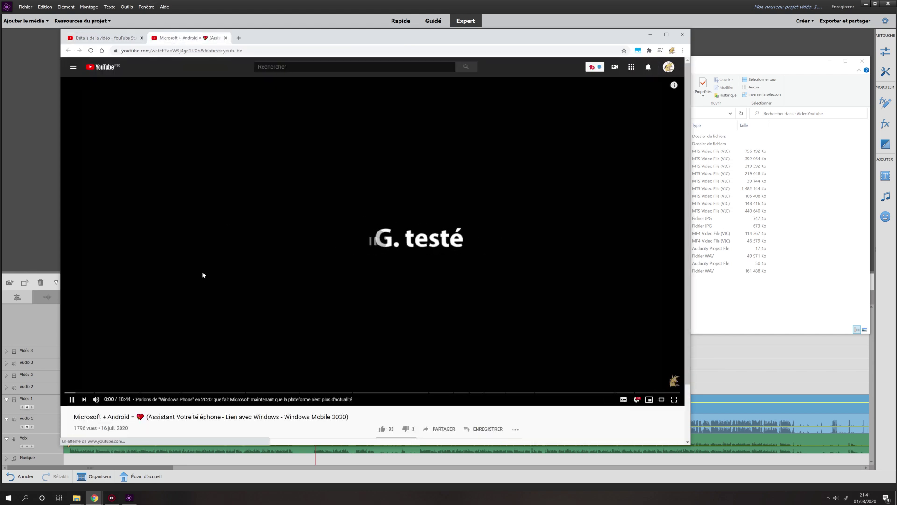
left_click(203, 275)
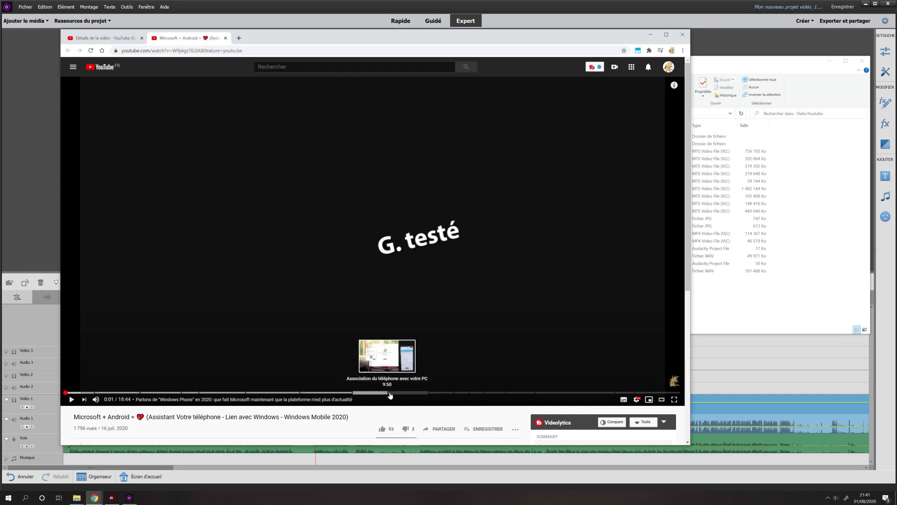
left_click(226, 38)
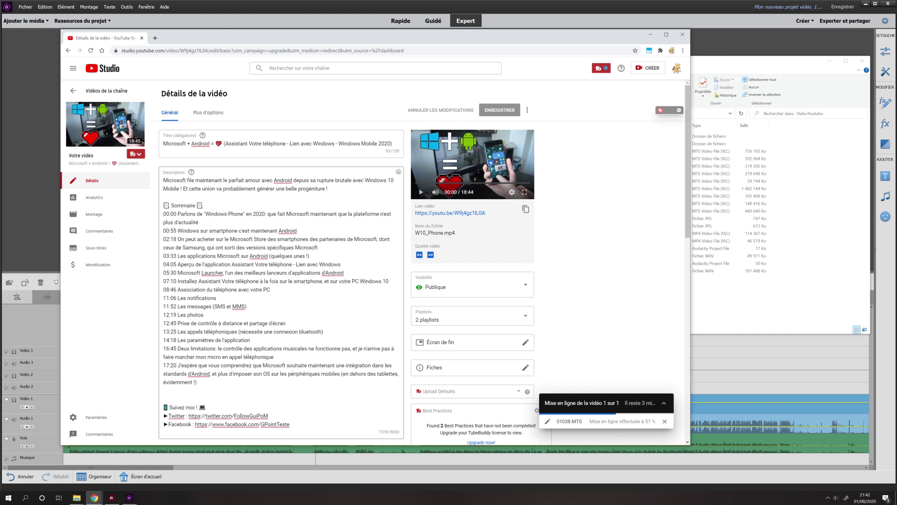
- Highlight the description's introductory paragraph and its Suivez moi social links to examine how the text is structured
triple_click(162, 183)
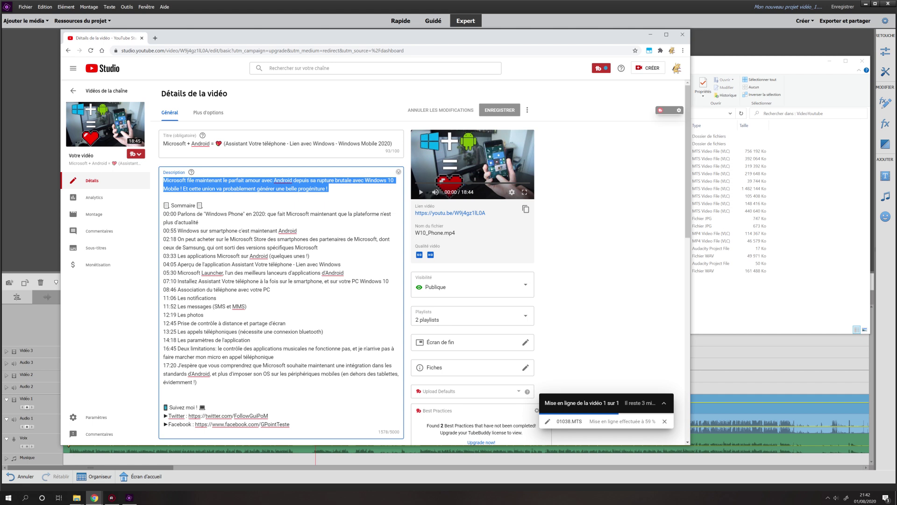
left_click_drag(298, 432, 163, 412)
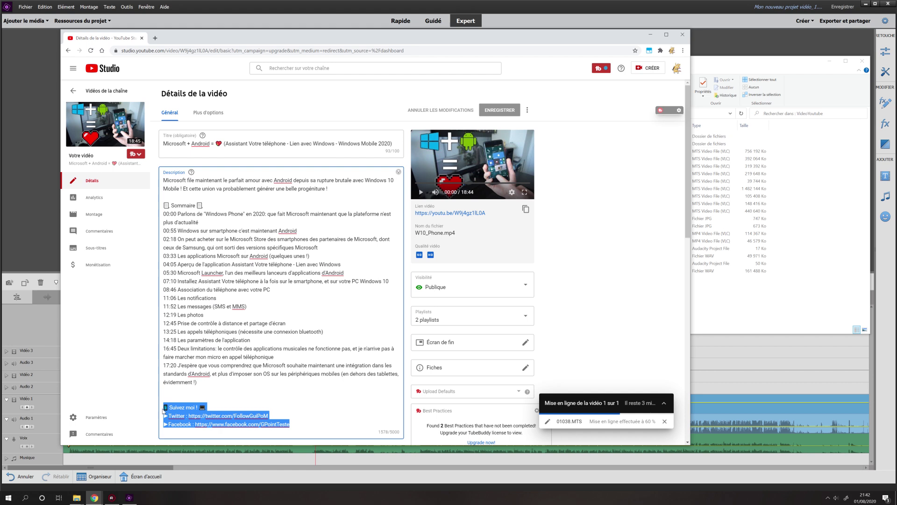
left_click(164, 197)
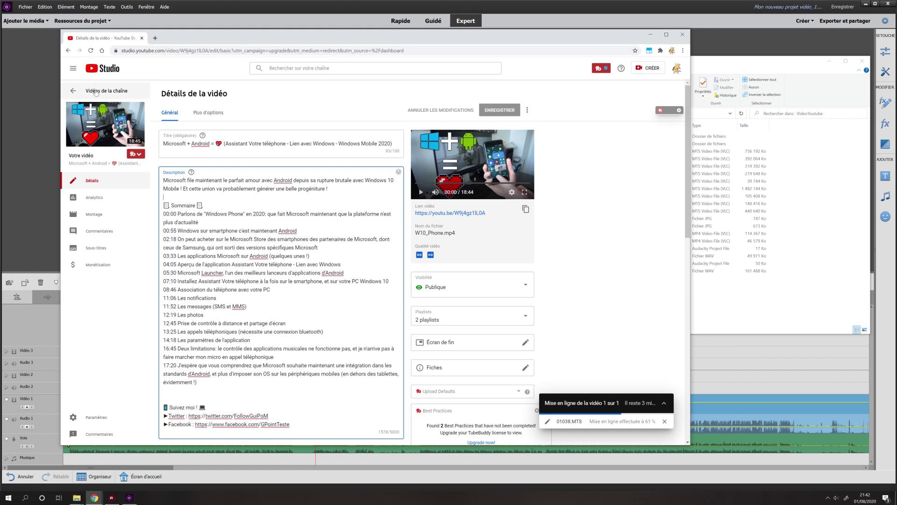
- Return to the channel's video list and open the details of the Niko dimmer switch video published 2 mai 2019
left_click(73, 93)
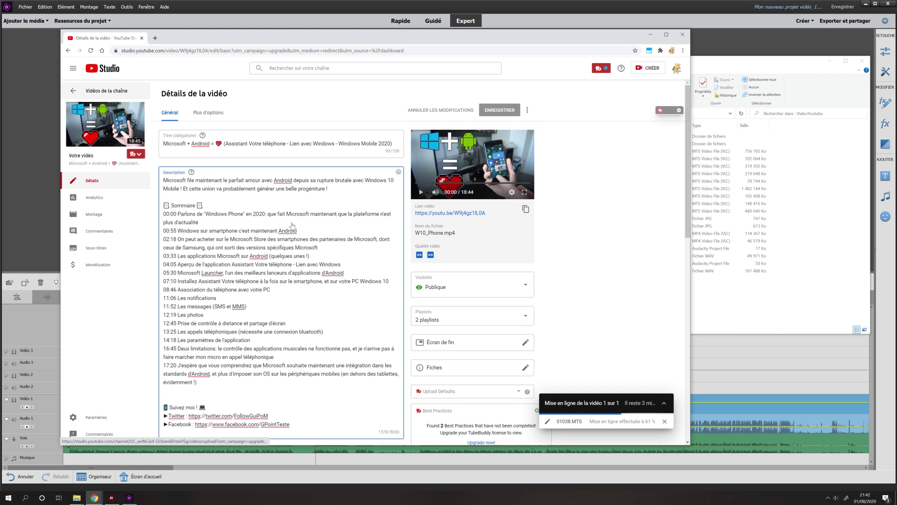
scroll(421, 262, "down", 10)
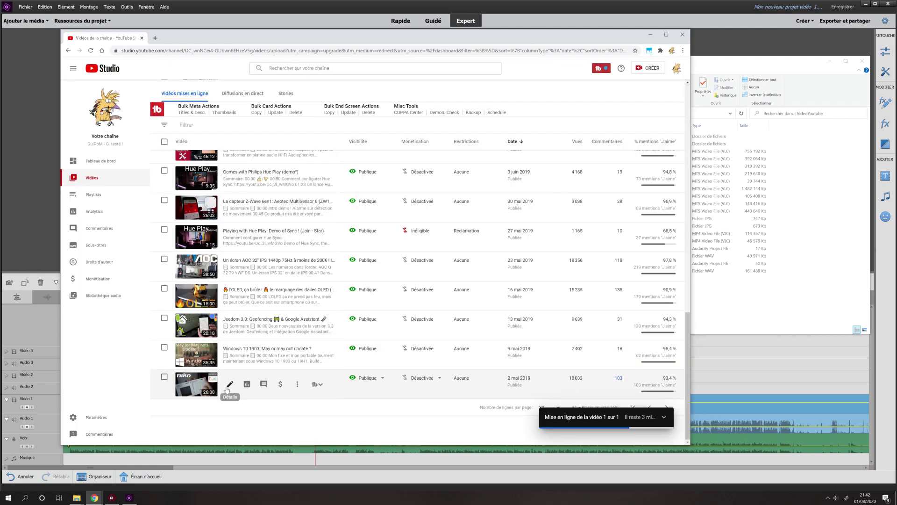
left_click(230, 384)
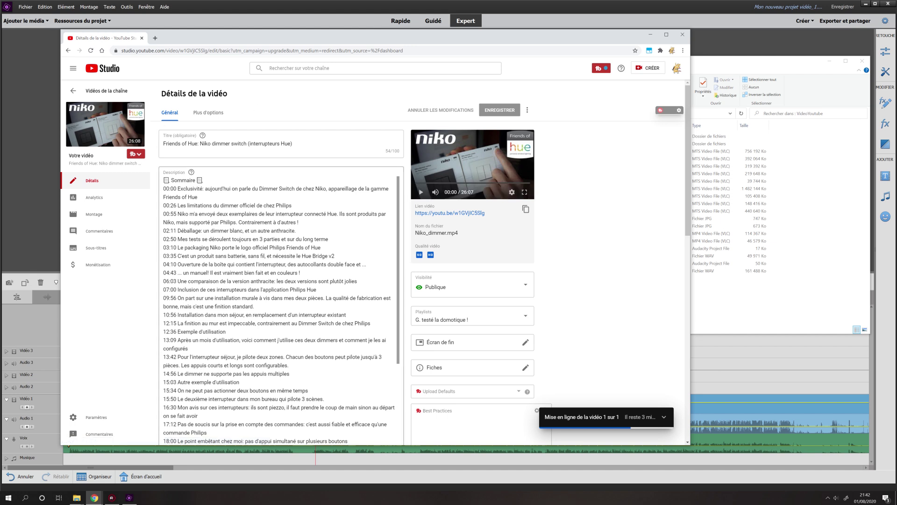
- Open the Niko dimmer video's public page, jump to the chapter at 0:26, pause to examine its title and close the page
left_click(470, 213)
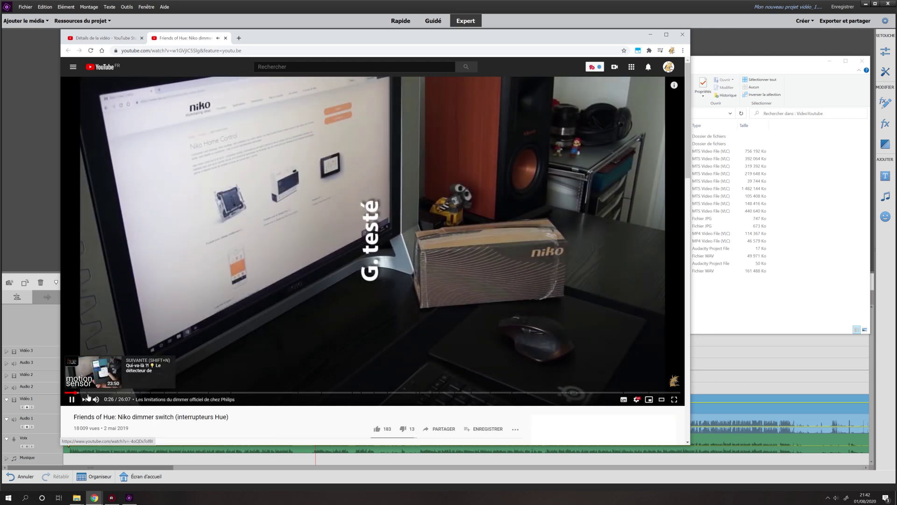
left_click(75, 393)
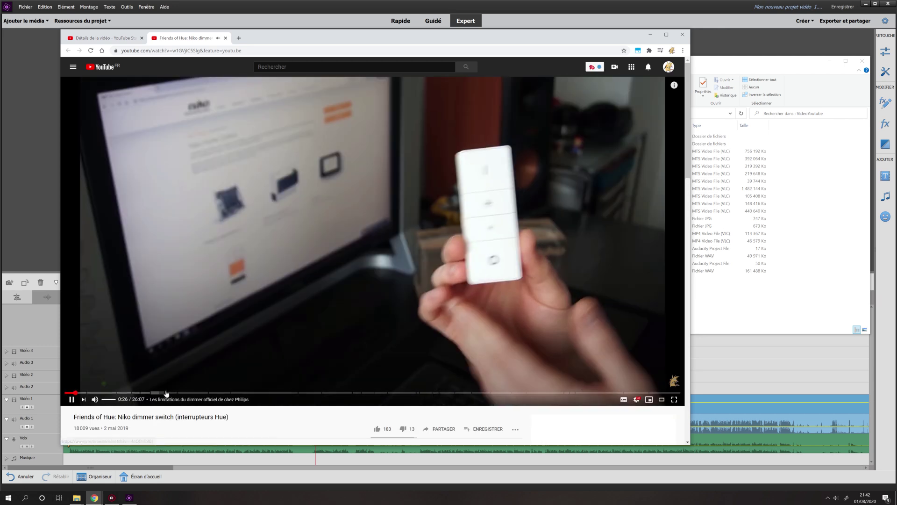
left_click(71, 399)
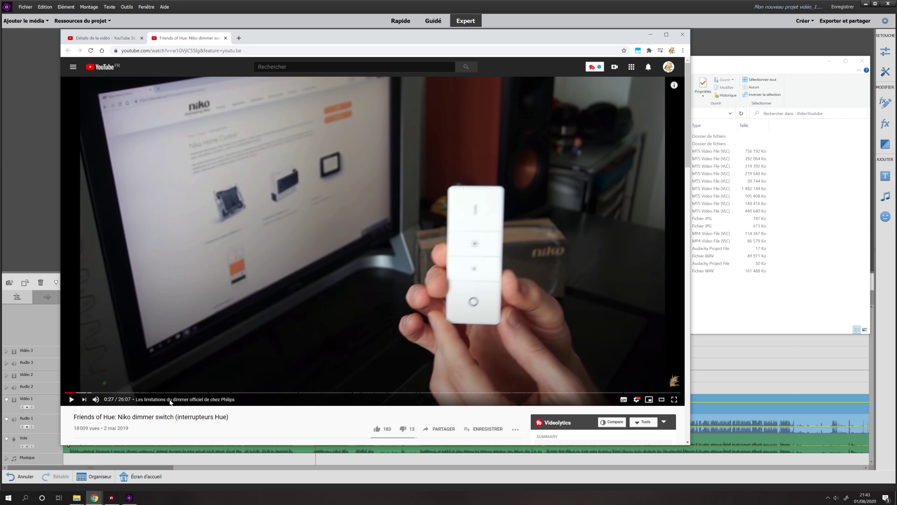
left_click(226, 38)
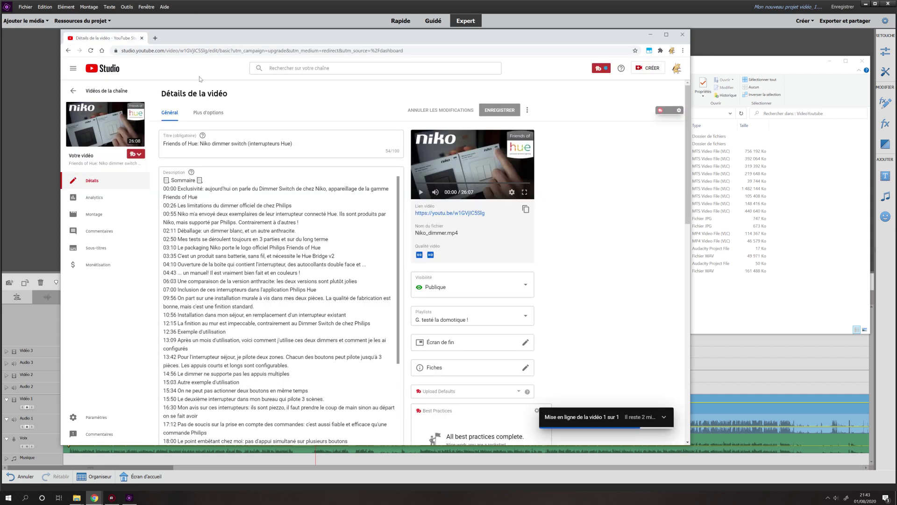
- Examine the rest of the Niko dimmer video's description, including its purchase links, followed by the thumbnail, audience and tags settings
scroll(279, 304, "down", 10)
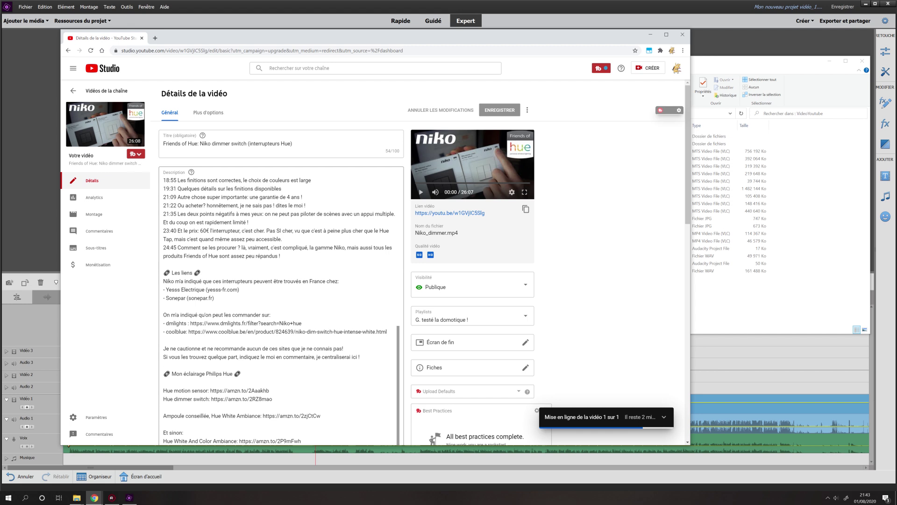
scroll(281, 261, "down", 6)
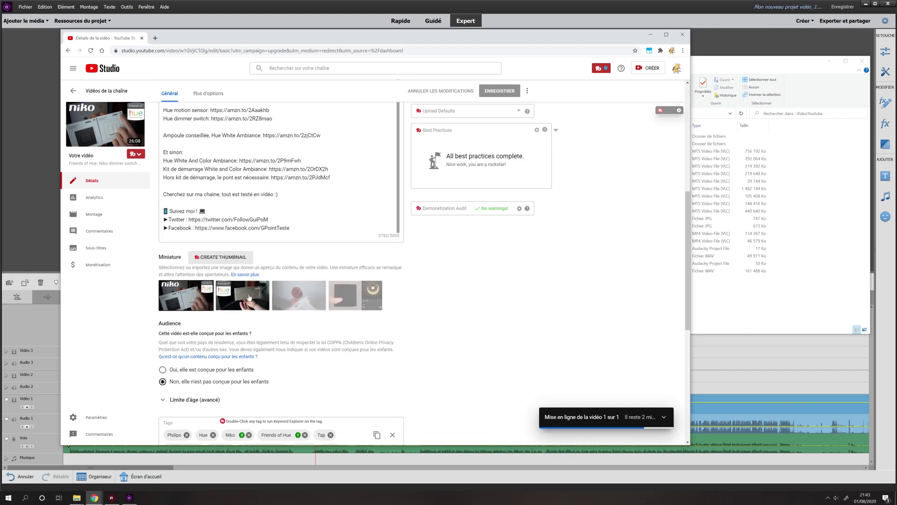
scroll(221, 262, "down", 5)
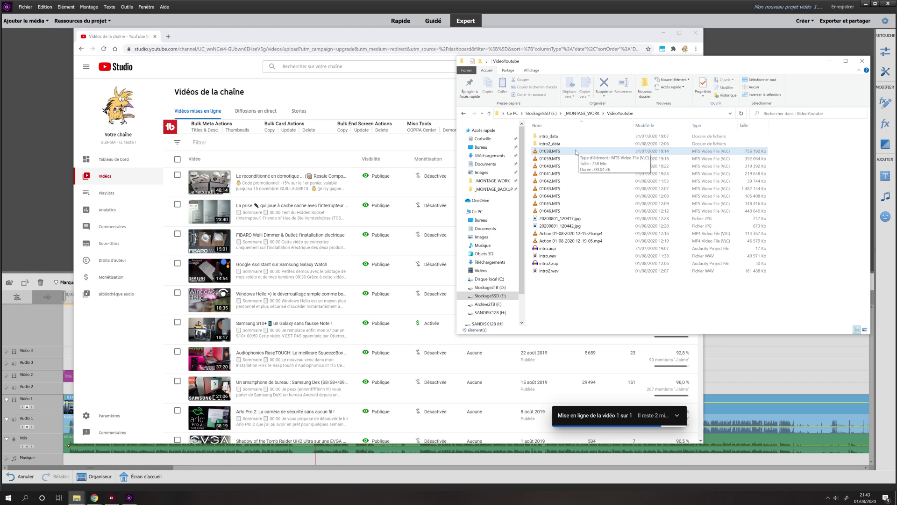
- Examine the 01038.MTS and 01039.MTS source files in the VideoYoutube folder, then minimise the browser and folder windows to reveal Premiere Elements
left_click(574, 155)
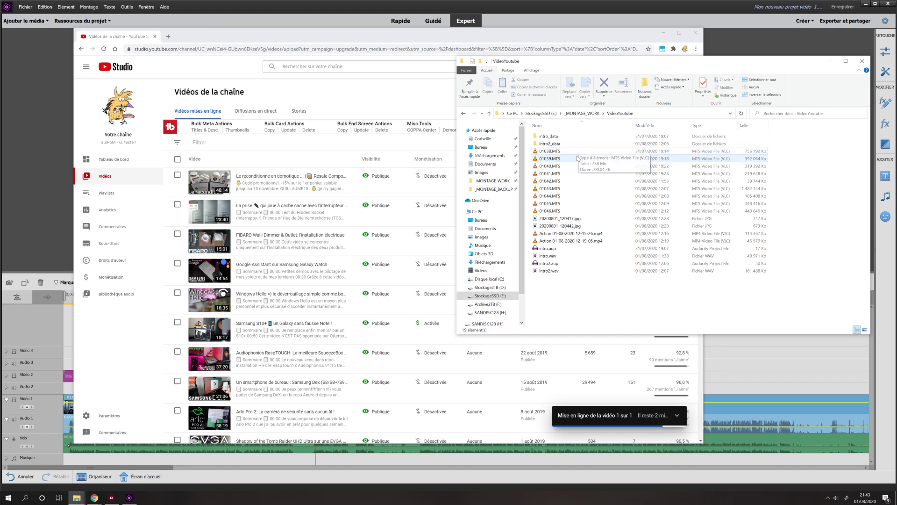
left_click(551, 162)
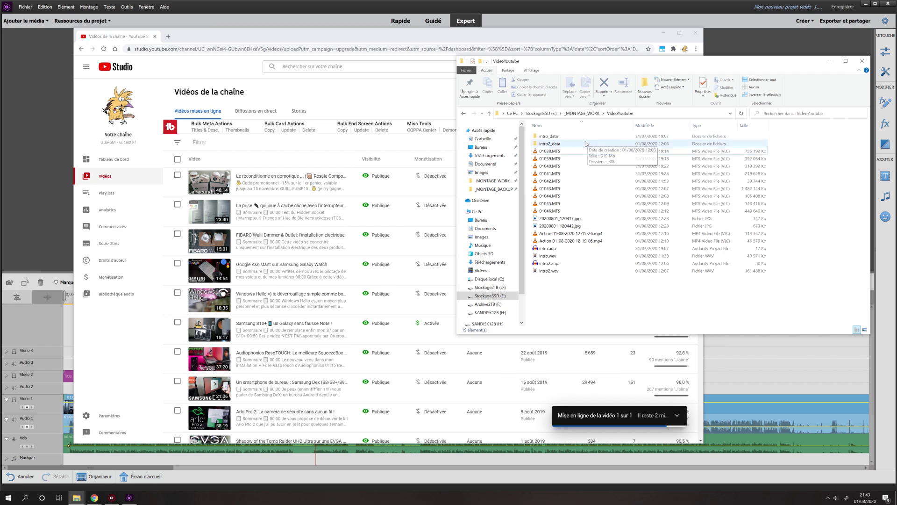
left_click(663, 33)
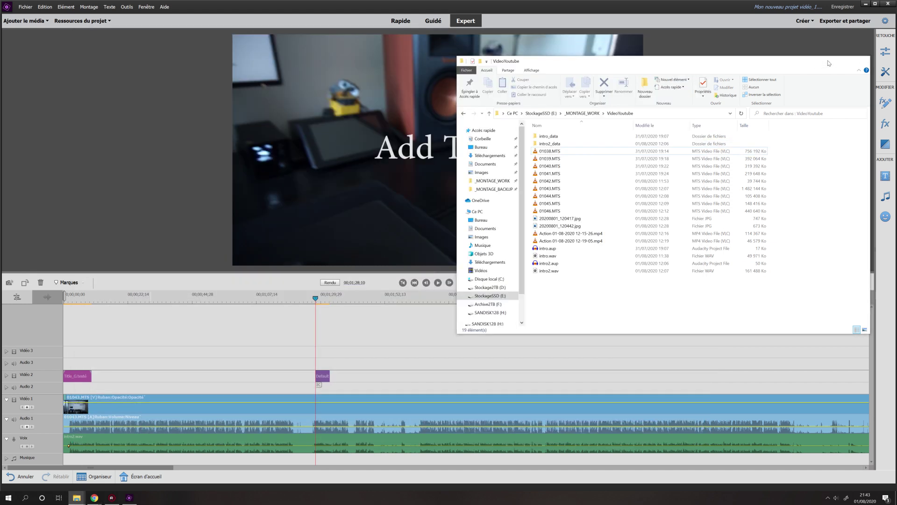
left_click(829, 61)
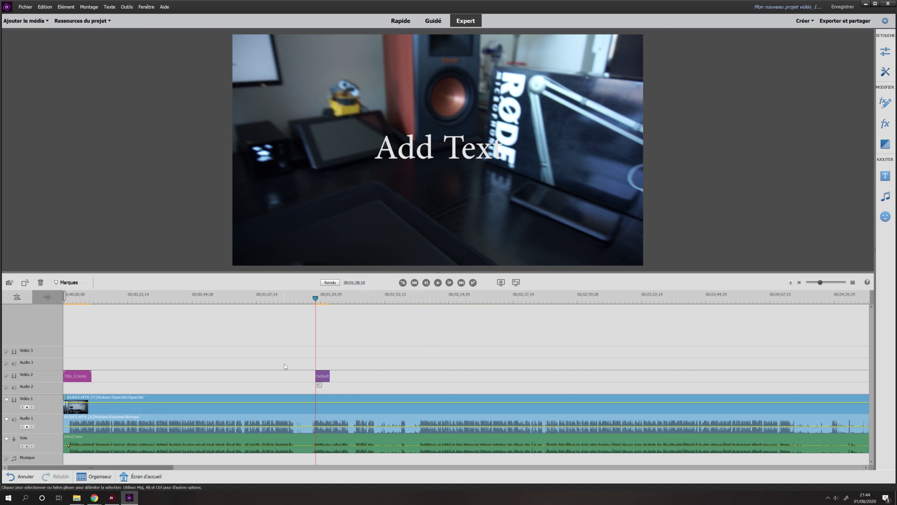
- Switch back to the YouTube Studio browser window and reopen the details of the Niko dimmer switch video
mouse_move(94, 497)
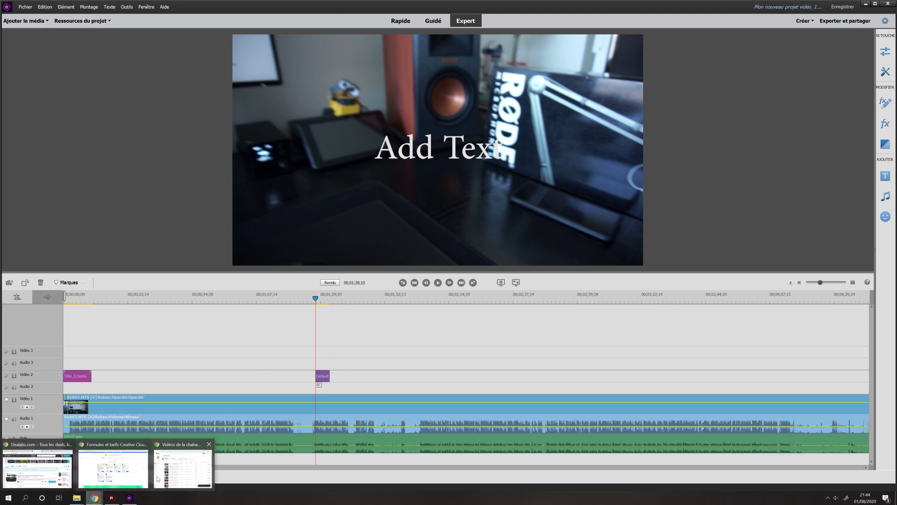
mouse_move(59, 474)
left_click(183, 468)
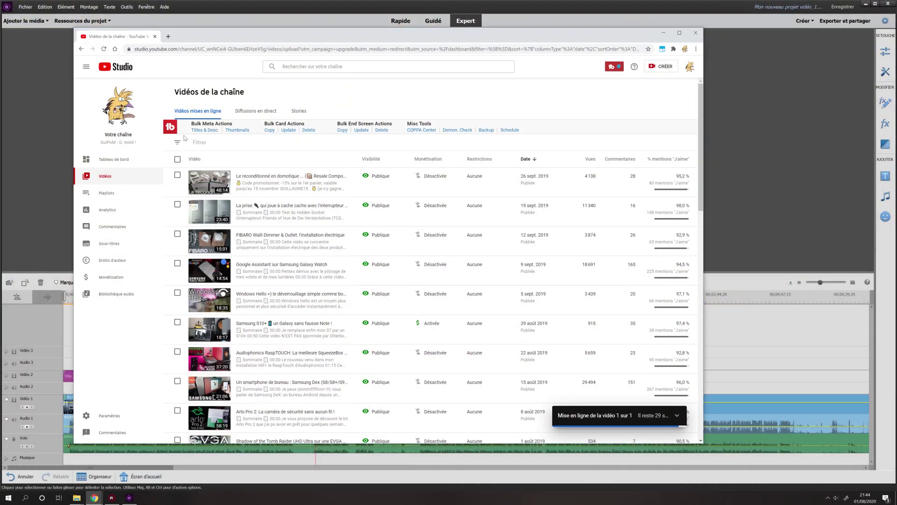
left_click(242, 278)
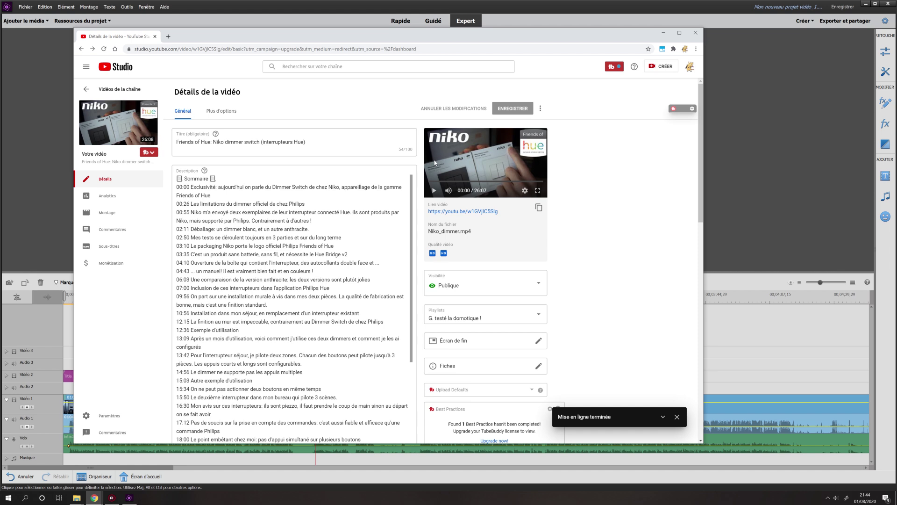
- Highlight the description's timestamp entries from 00:00 to 12:36 and examine the complete chapter summary
left_click_drag(193, 187, 239, 330)
scroll(292, 303, "down", 2)
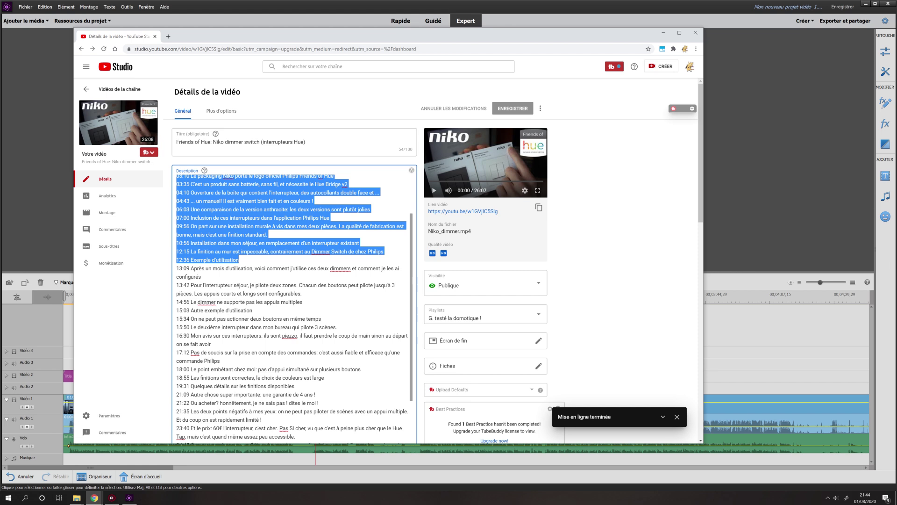
scroll(292, 304, "up", 2)
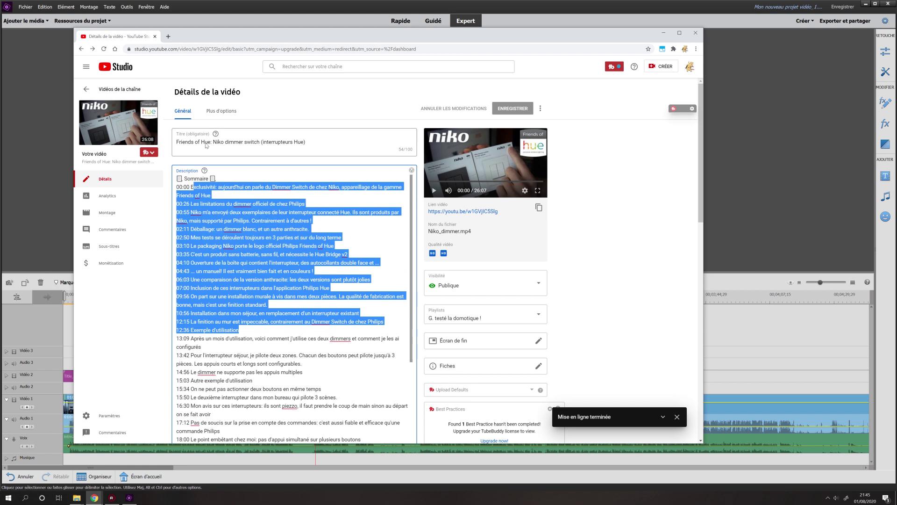
scroll(292, 304, "down", 2)
scroll(292, 304, "up", 2)
- Go back to the channel's video list, look through the older uploads and reload the list from the most recent videos
left_click(86, 90)
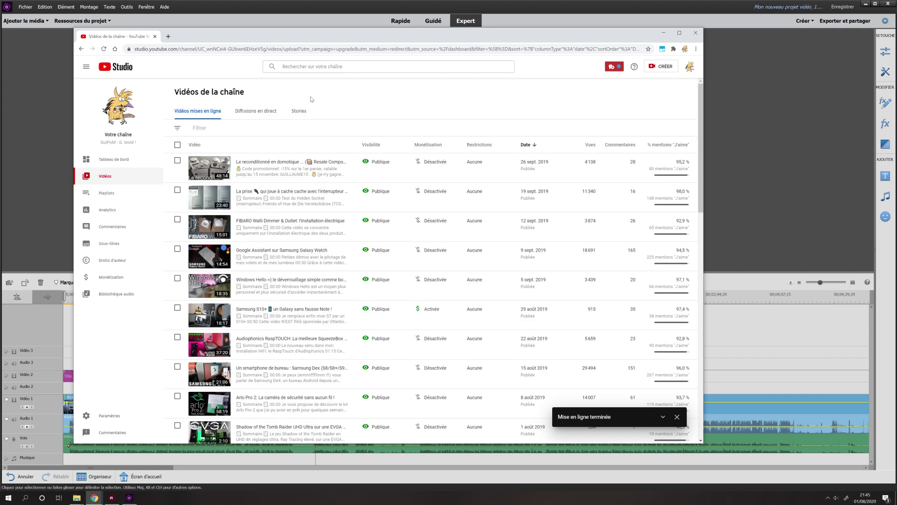
scroll(265, 201, "down", 1)
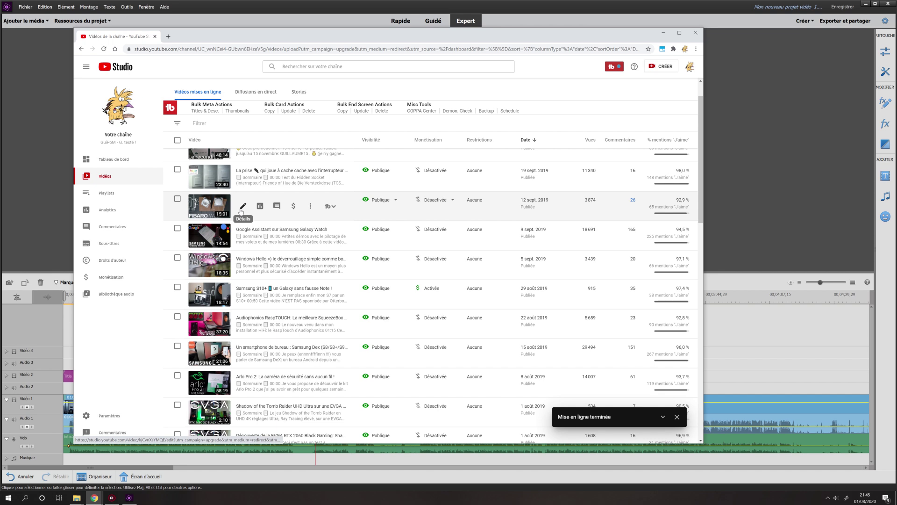
scroll(239, 210, "up", 1)
left_click(230, 211)
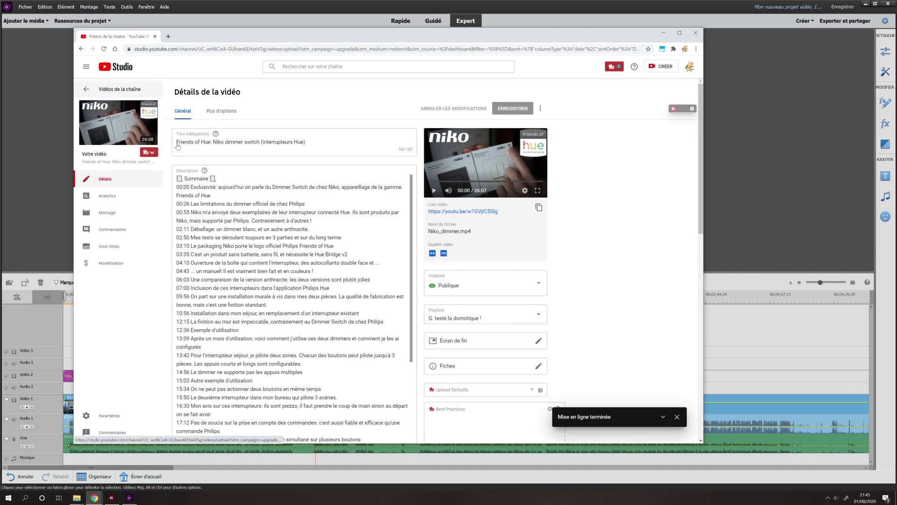
key("alt+Left")
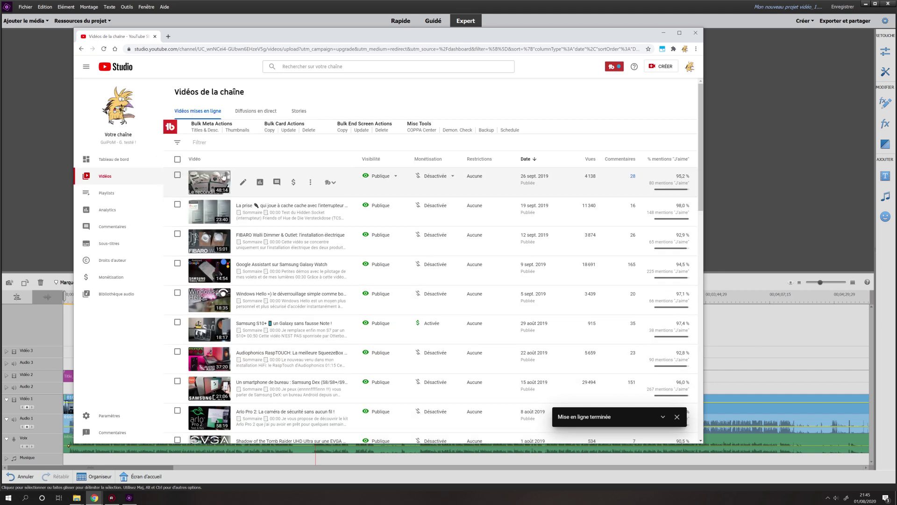
scroll(223, 176, "down", 12)
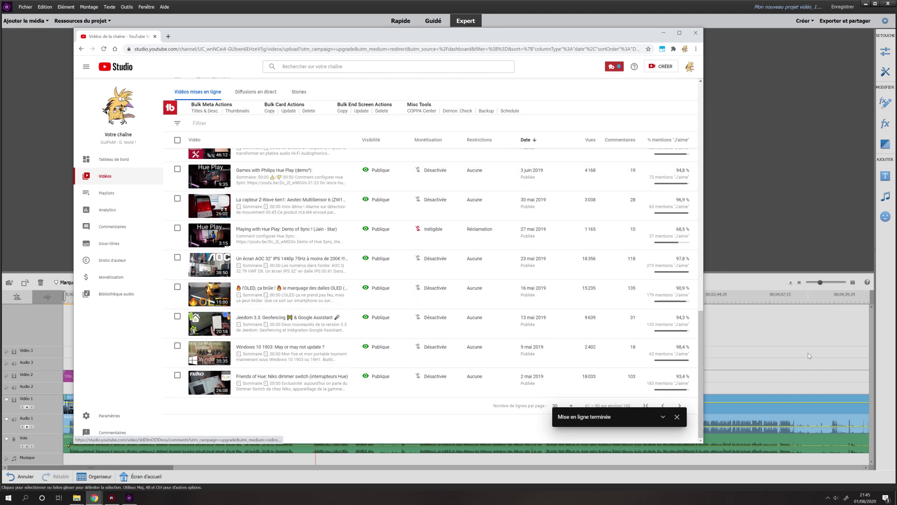
left_click(124, 173)
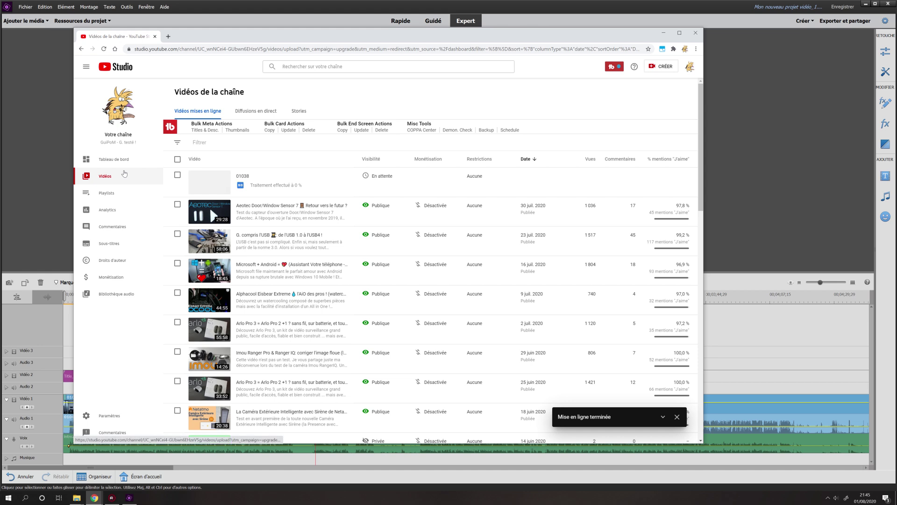